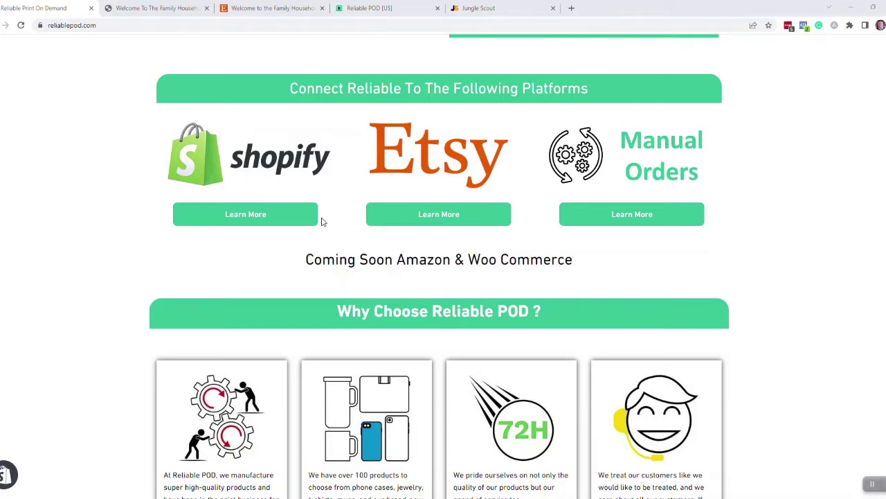
# Open the Reliable POD product and price list and look over the categories and the new and coming soon products
pyautogui.scroll(4, 324, 218)
pyautogui.scroll(1, 325, 219)
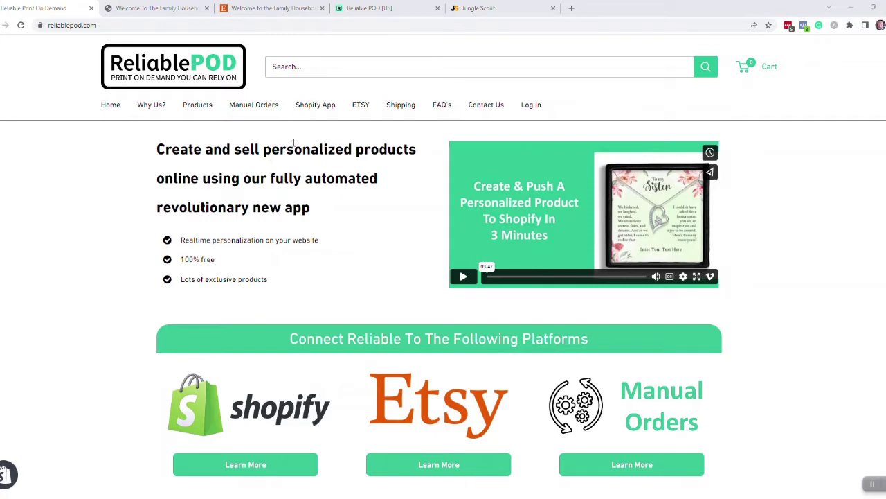
pyautogui.click(193, 109)
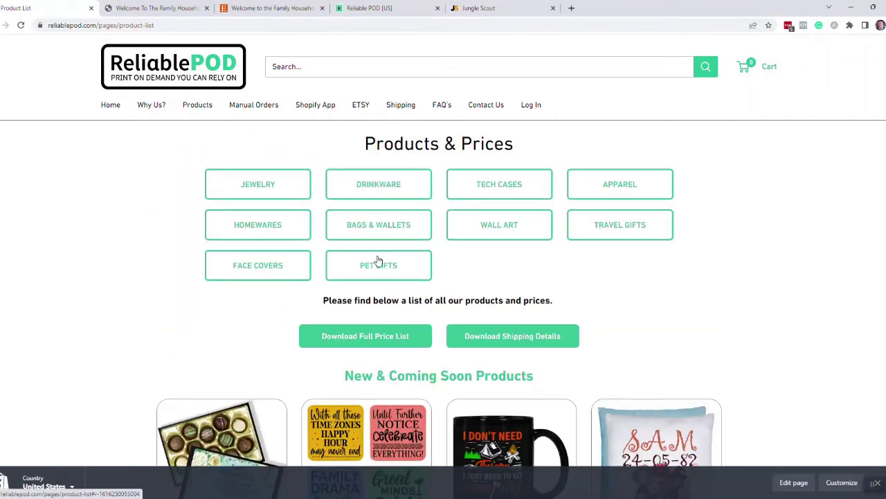
pyautogui.scroll(-3, 379, 261)
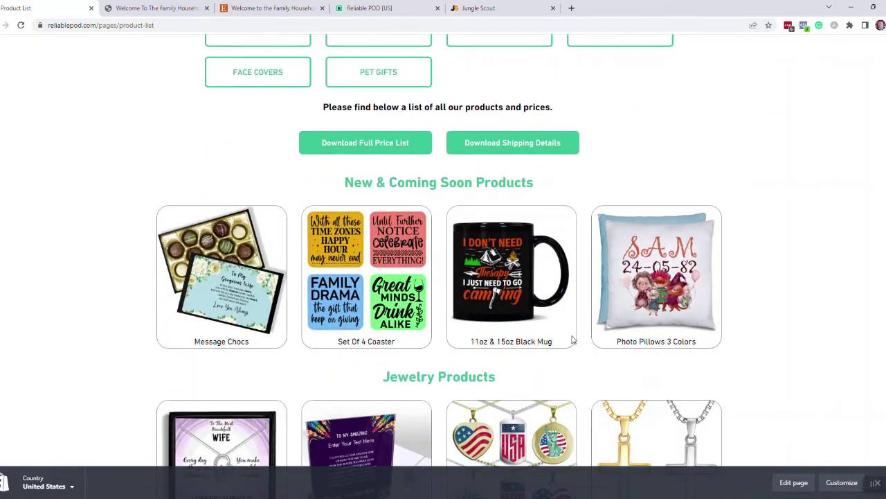
pyautogui.scroll(3, 573, 339)
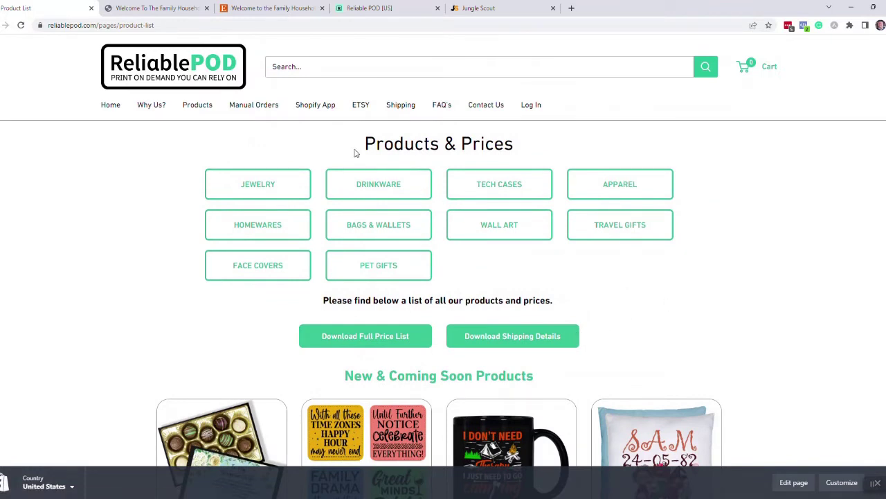
# Switch to the Pets Got Class store's family household doormat listing and examine its description and available sizes
pyautogui.click(162, 9)
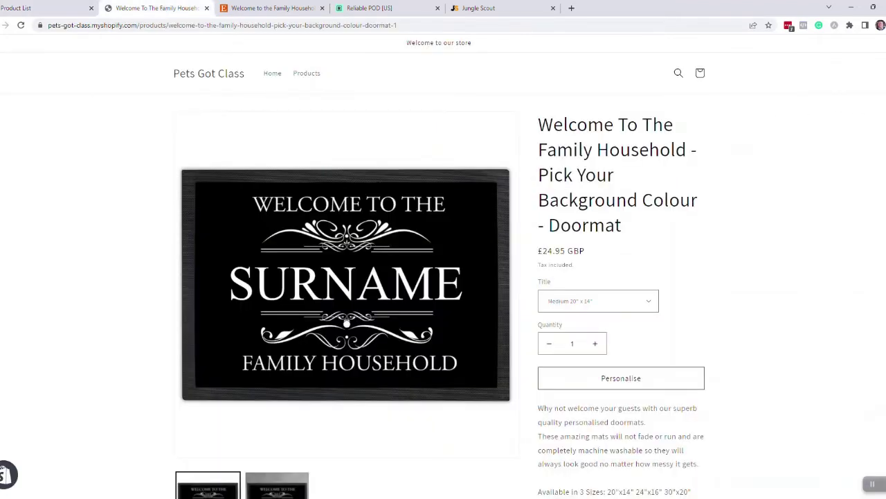
pyautogui.scroll(-1, 443, 277)
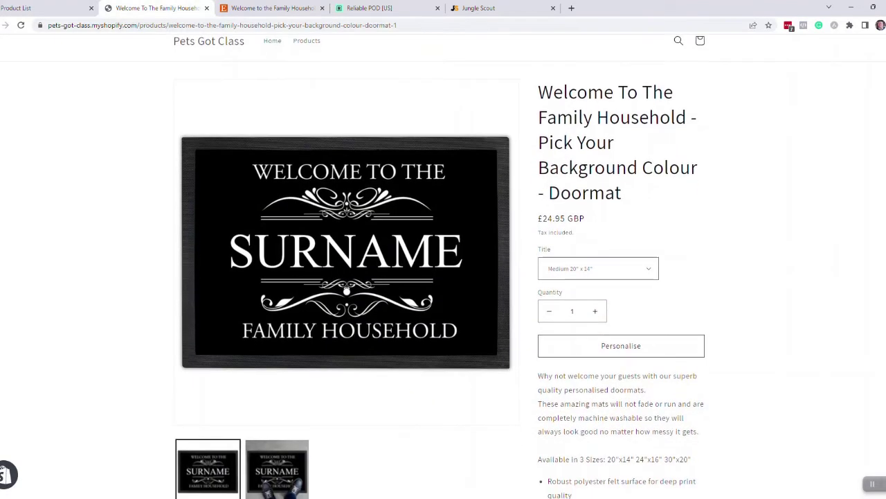
pyautogui.scroll(-1, 727, 139)
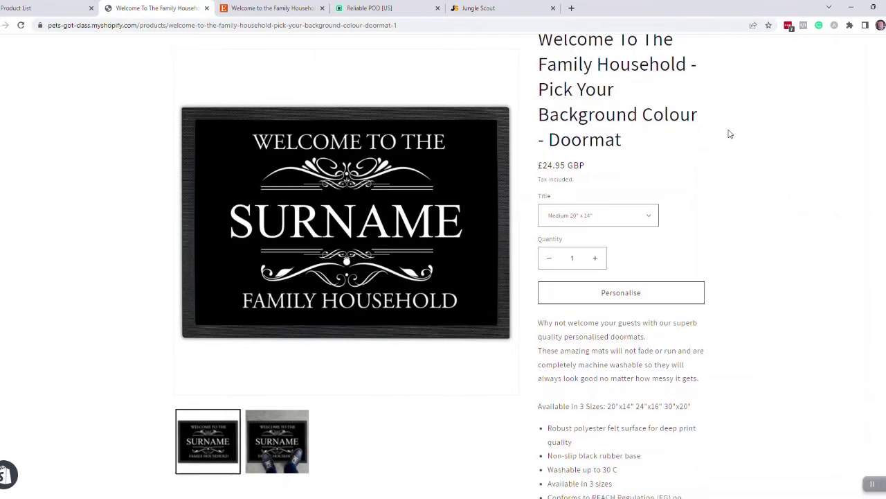
pyautogui.click(653, 223)
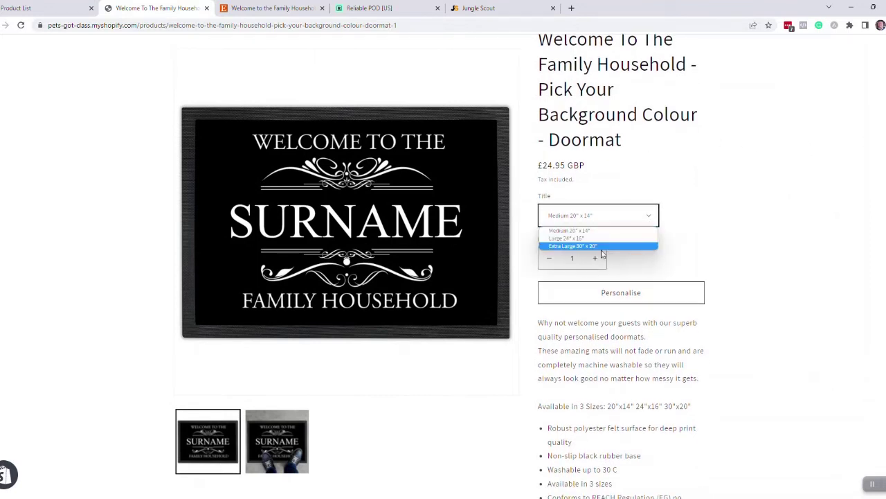
pyautogui.click(825, 153)
pyautogui.scroll(1, 322, 298)
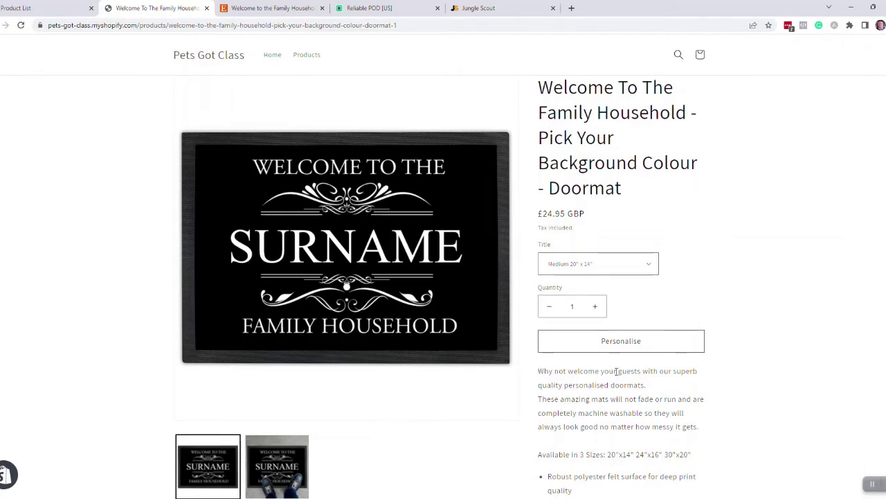
# Open the doormat's personalisation editor and replace the SURNAME placeholder with the customer's surname
pyautogui.click(623, 343)
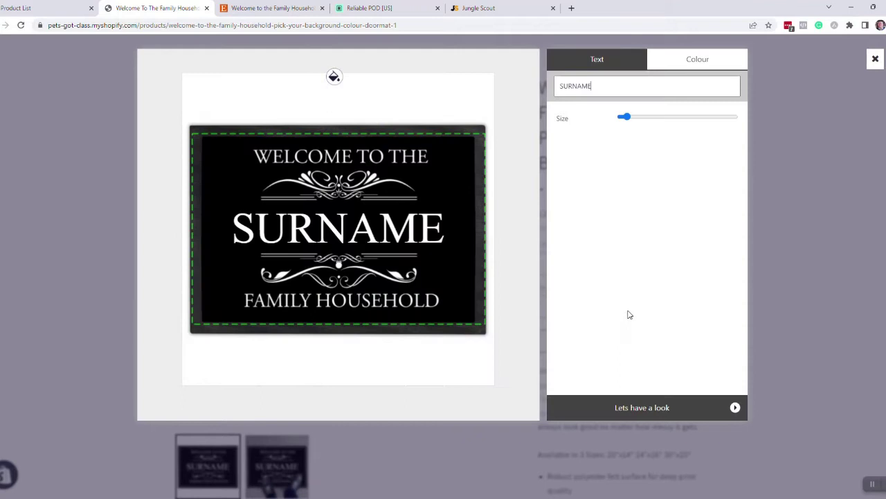
pyautogui.moveTo(594, 86); pyautogui.dragTo(551, 94)
pyautogui.write('robi')
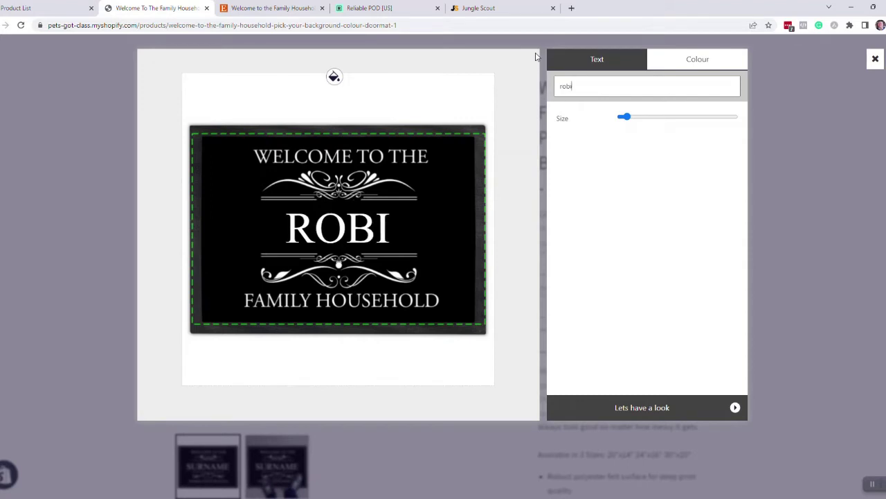
pyautogui.write('nson')
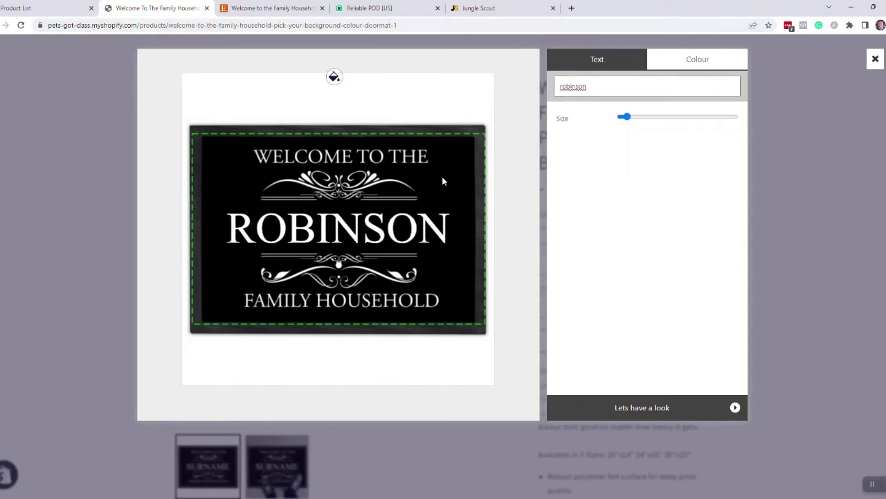
# Set the doormat's background colour to red #c73e3e and return to the text settings
pyautogui.click(696, 62)
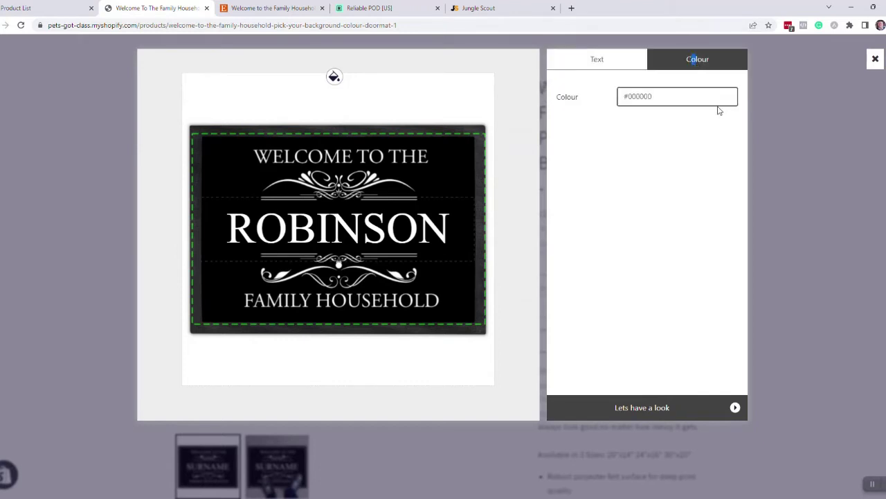
pyautogui.click(697, 97)
pyautogui.click(649, 127)
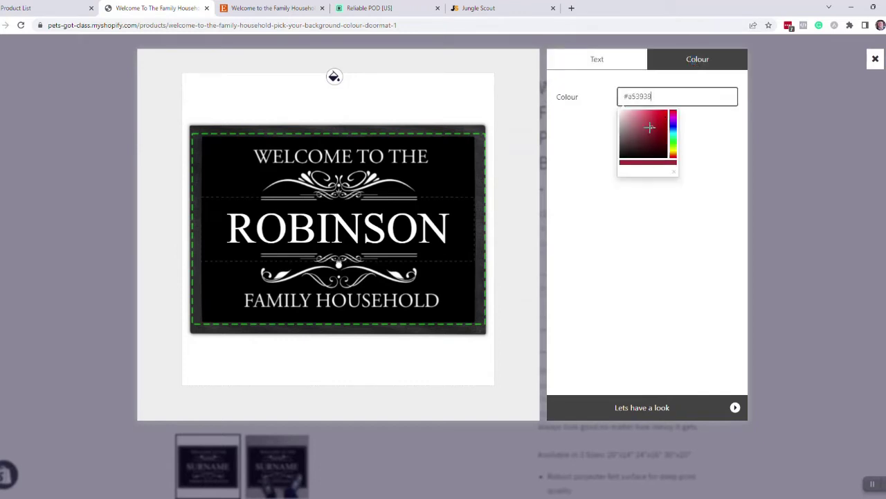
pyautogui.moveTo(649, 127); pyautogui.dragTo(653, 118)
pyautogui.click(597, 60)
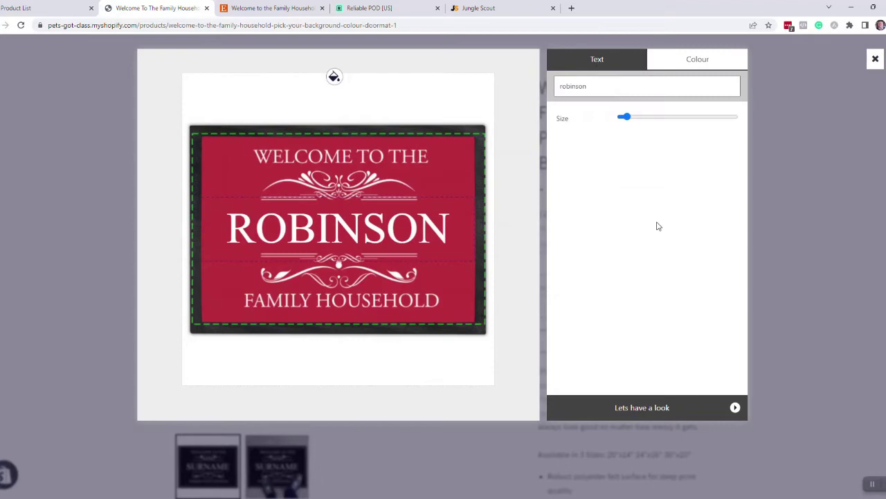
# Change the doormat's background colour to green by shifting the hue, and return to the text settings
pyautogui.click(703, 61)
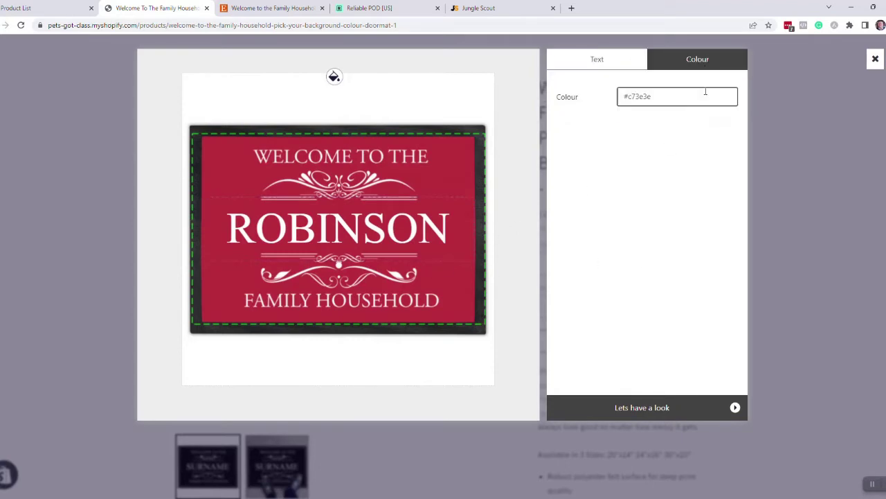
pyautogui.click(695, 98)
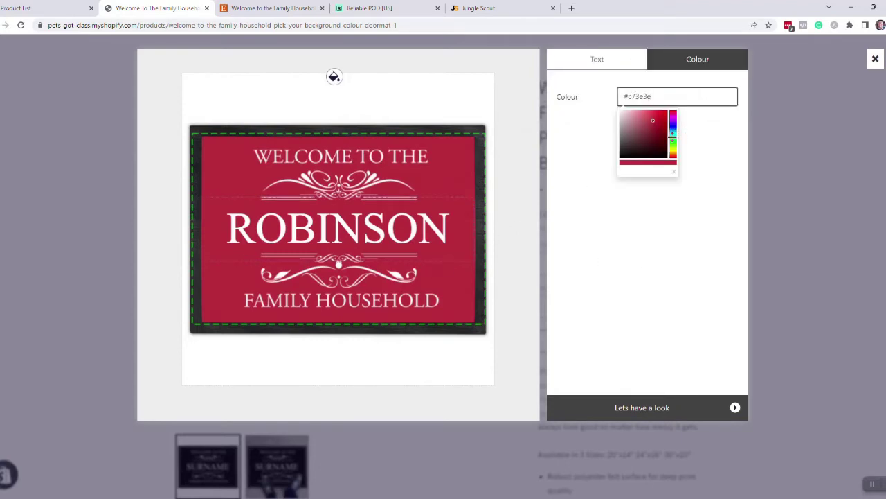
pyautogui.moveTo(672, 136); pyautogui.dragTo(672, 142)
pyautogui.click(600, 60)
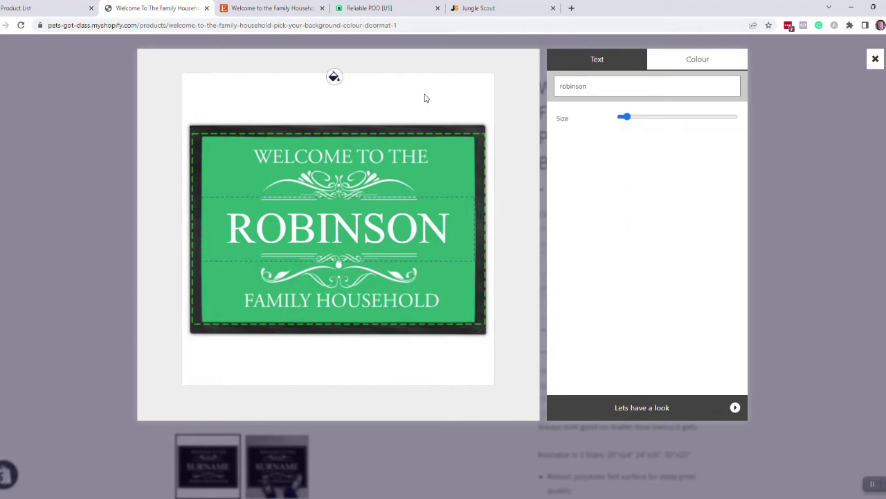
# Switch to the Etsy listing of the same doormat and examine its title and size options
pyautogui.click(278, 10)
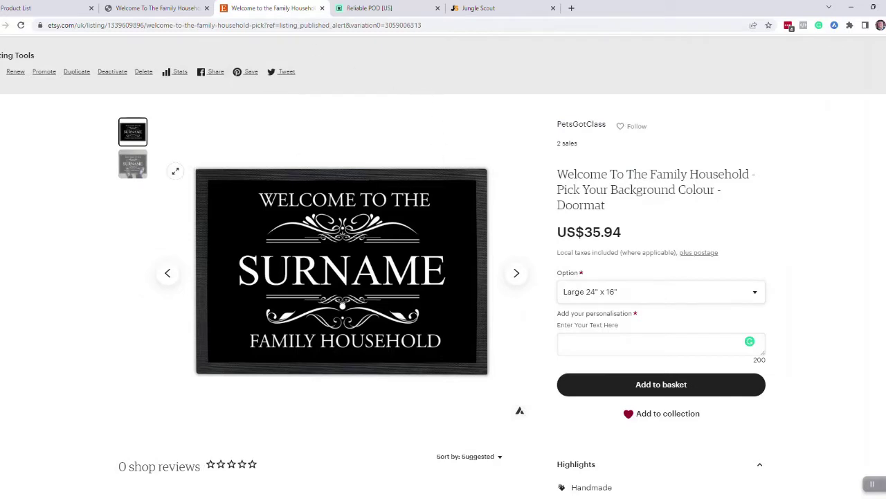
pyautogui.scroll(1, 436, 152)
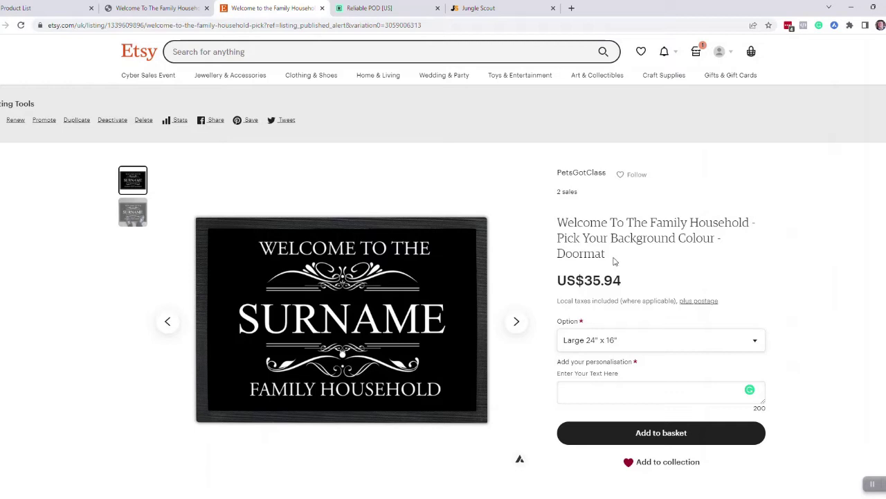
pyautogui.moveTo(613, 259); pyautogui.dragTo(558, 223)
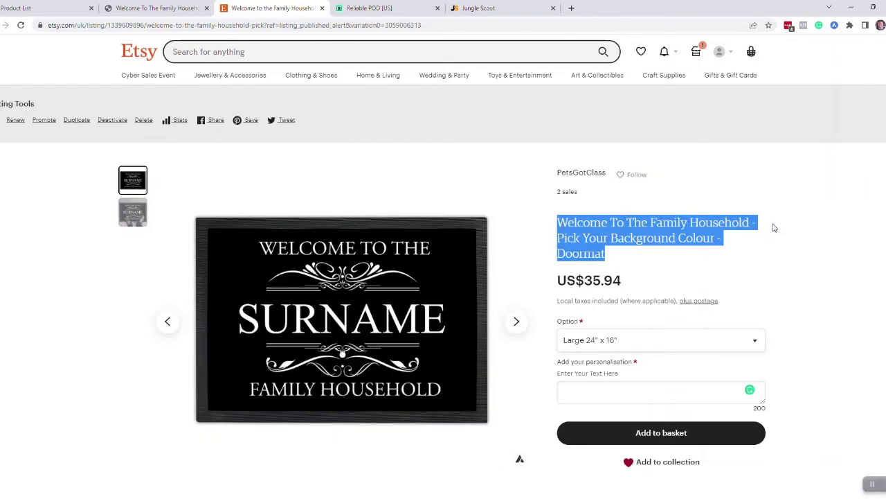
pyautogui.scroll(-1, 774, 226)
pyautogui.click(730, 293)
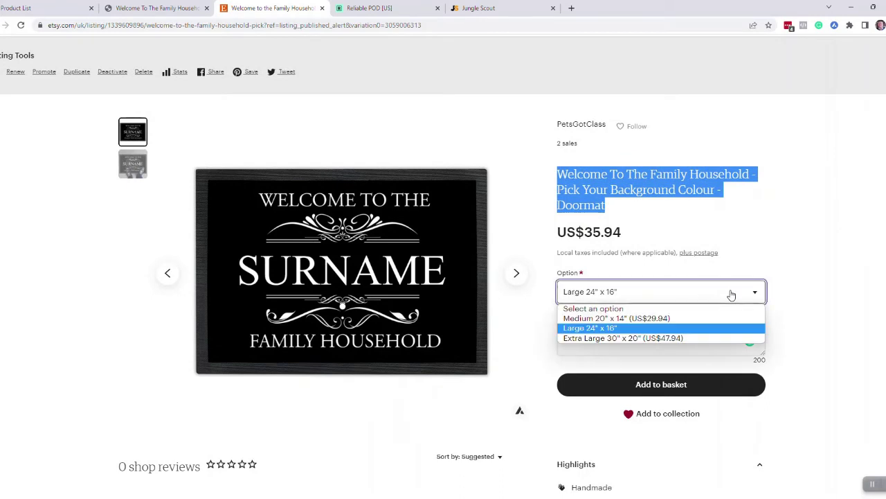
pyautogui.click(729, 294)
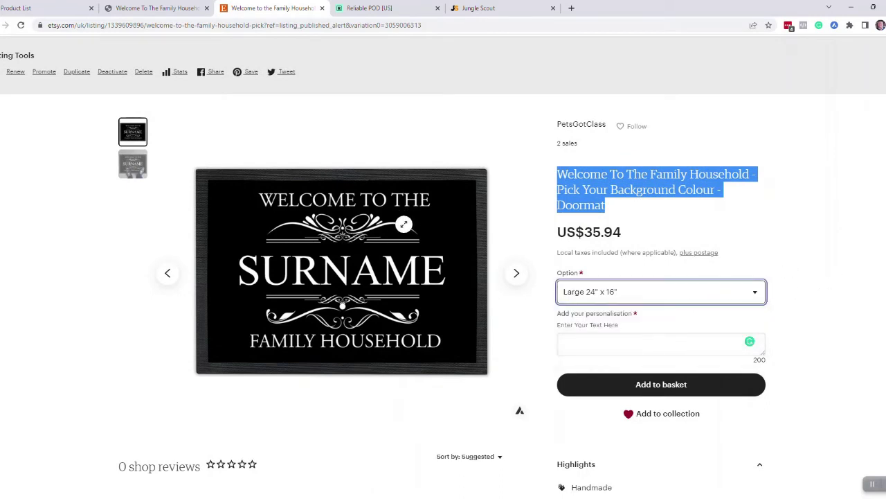
pyautogui.click(767, 115)
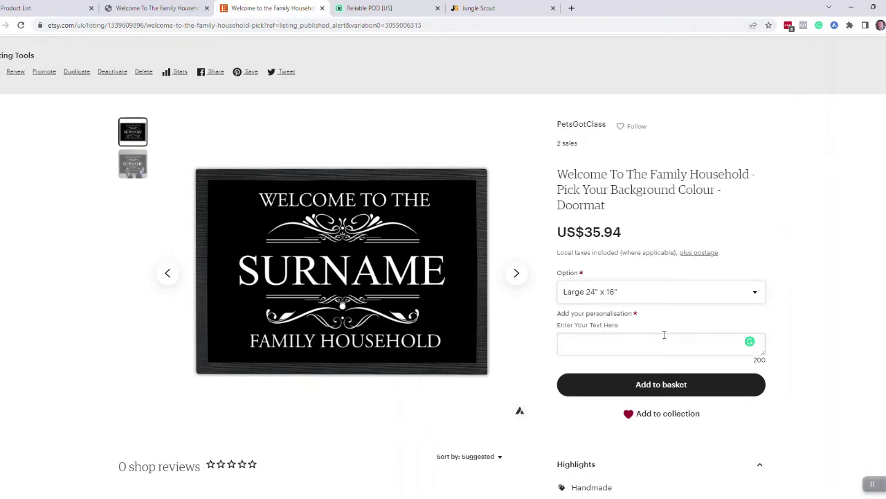
# Enter the customer's surname as the personalisation text on the Etsy doormat listing
pyautogui.click(596, 343)
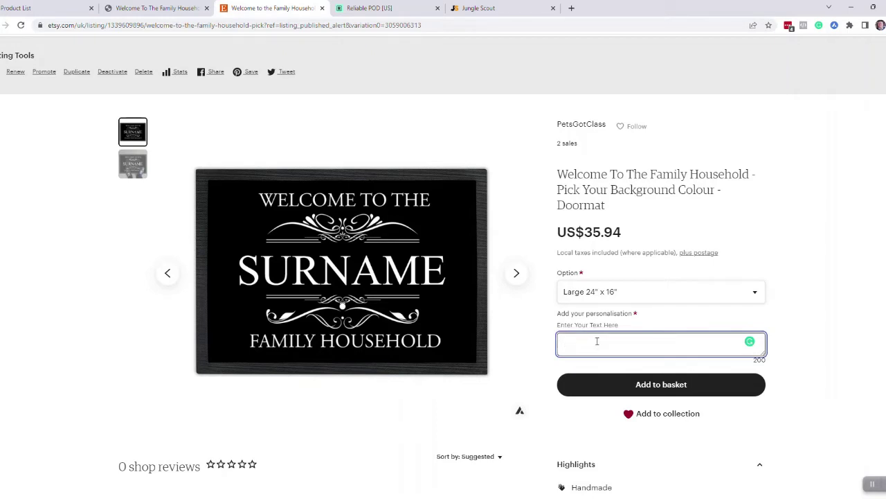
pyautogui.write('Jones')
pyautogui.scroll(-1, 831, 433)
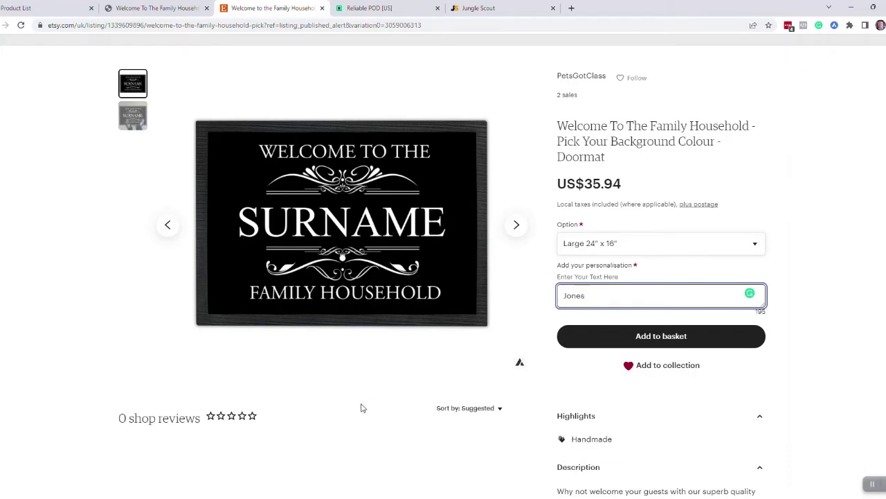
pyautogui.scroll(2, 361, 408)
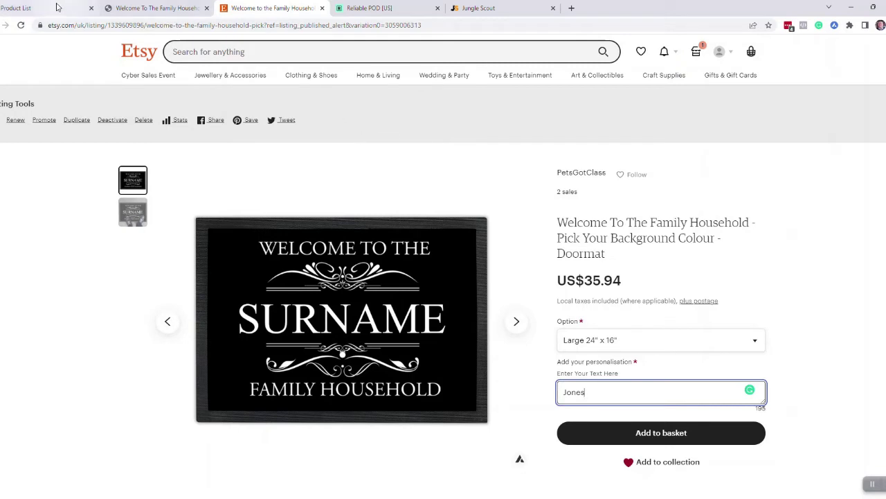
# Switch to the Reliable POD app and browse the pre-designed products in My Products
pyautogui.click(58, 7)
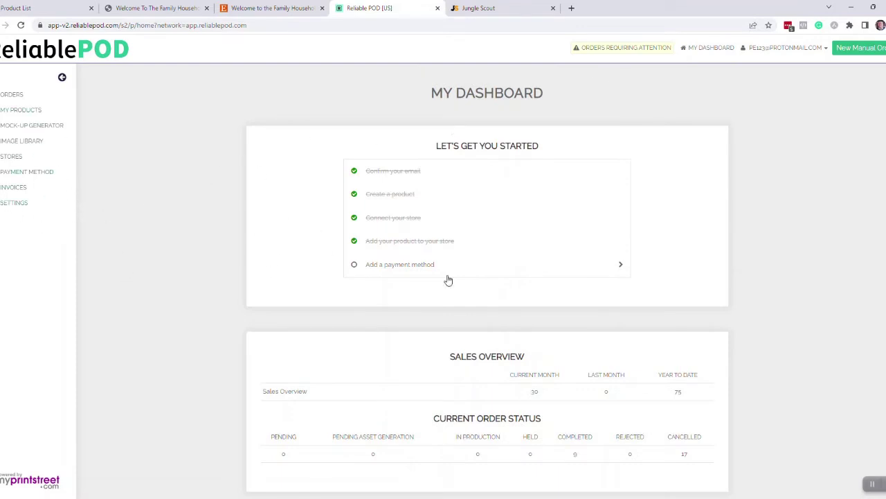
pyautogui.click(23, 108)
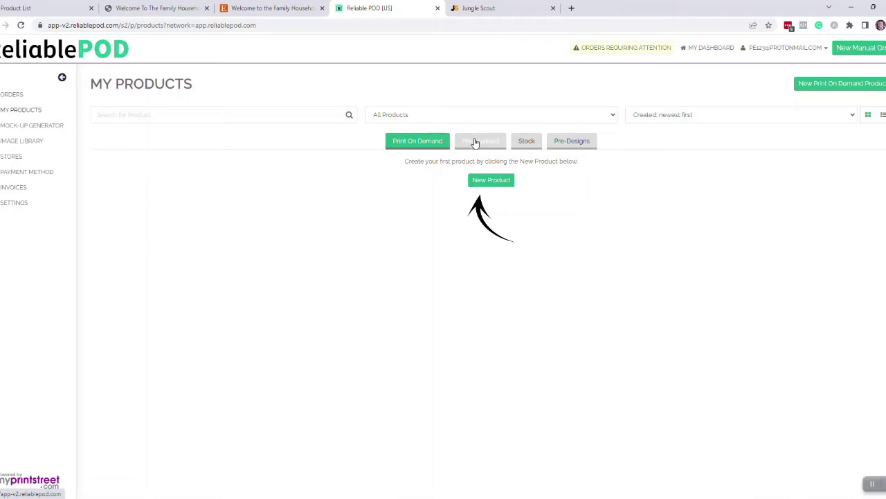
pyautogui.click(579, 143)
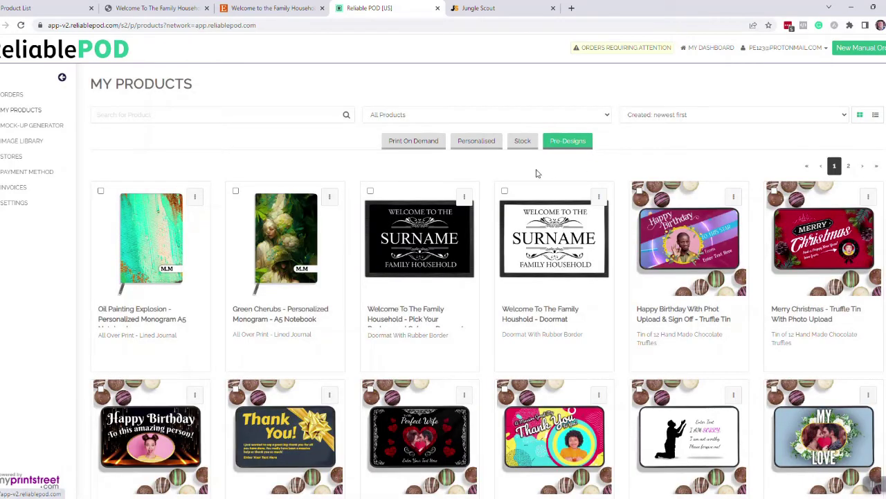
pyautogui.scroll(-2, 478, 260)
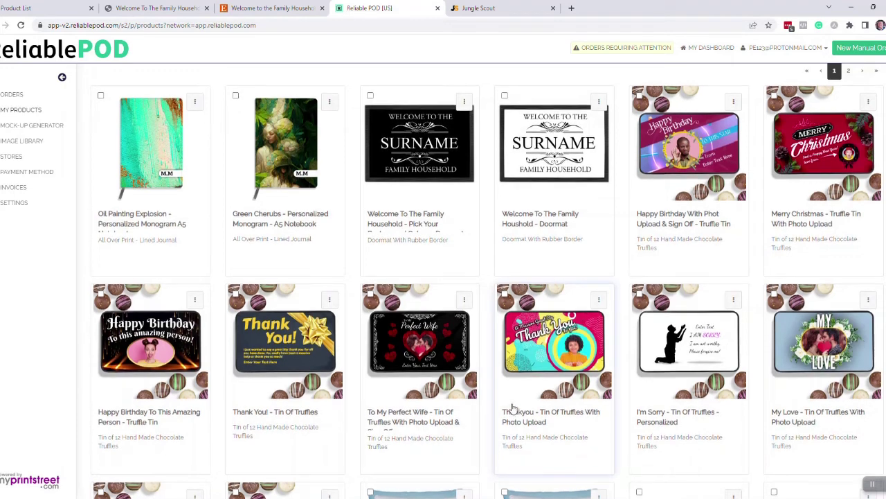
pyautogui.scroll(2, 513, 408)
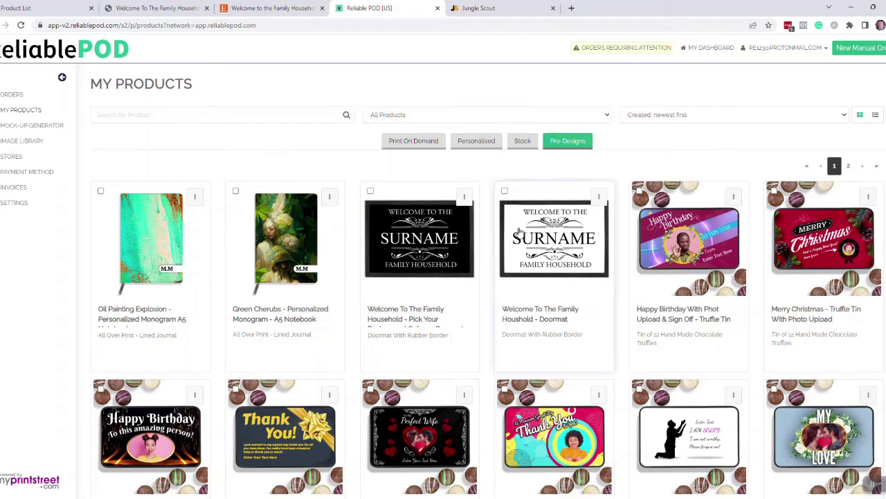
# Filter the pre-designed products in My Products to Doormat With Rubber Border
pyautogui.click(608, 116)
pyautogui.moveTo(607, 143); pyautogui.dragTo(604, 155)
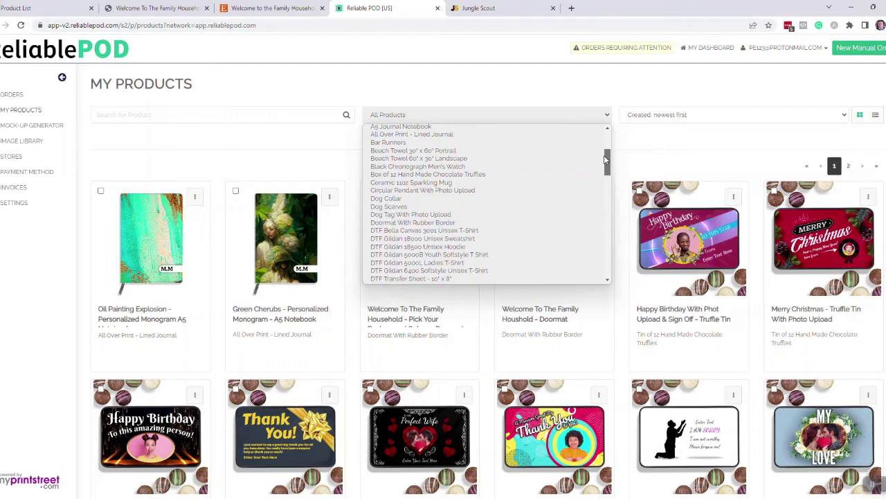
pyautogui.click(460, 223)
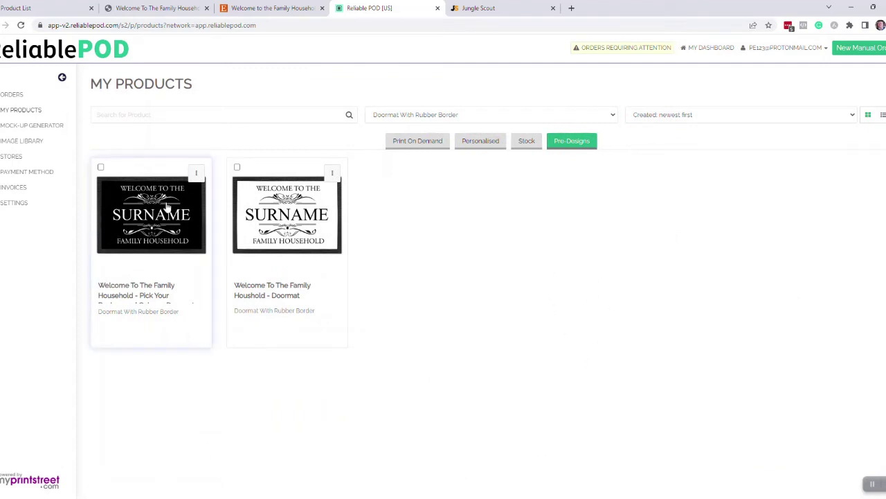
# Start adding the black Surname doormat to the Pets-Got-Class Shopify store, keeping all size variants and both mockups
pyautogui.click(196, 174)
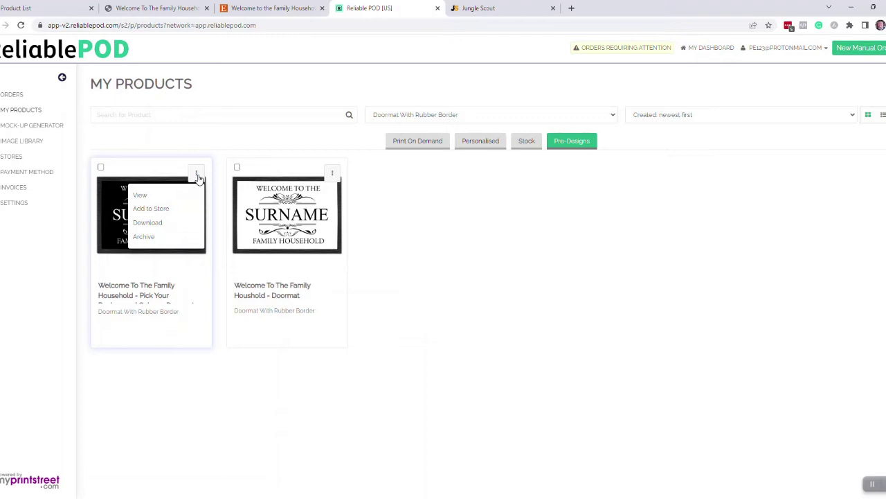
pyautogui.click(184, 209)
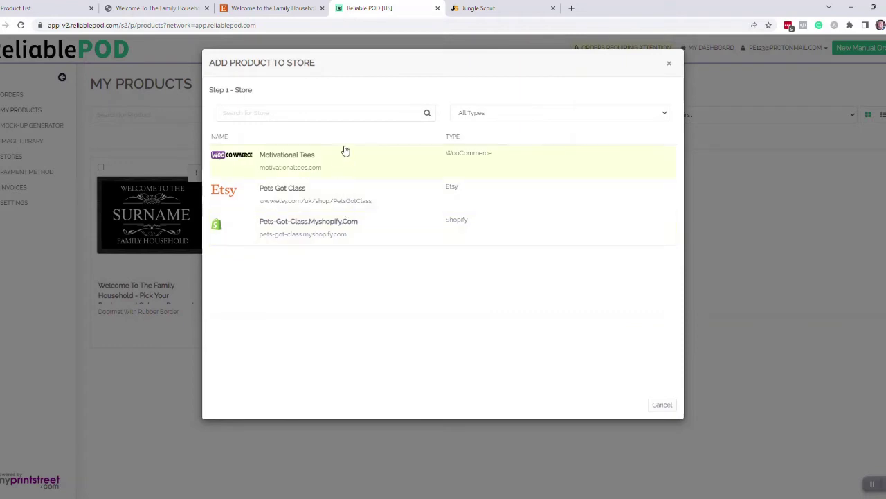
pyautogui.click(331, 230)
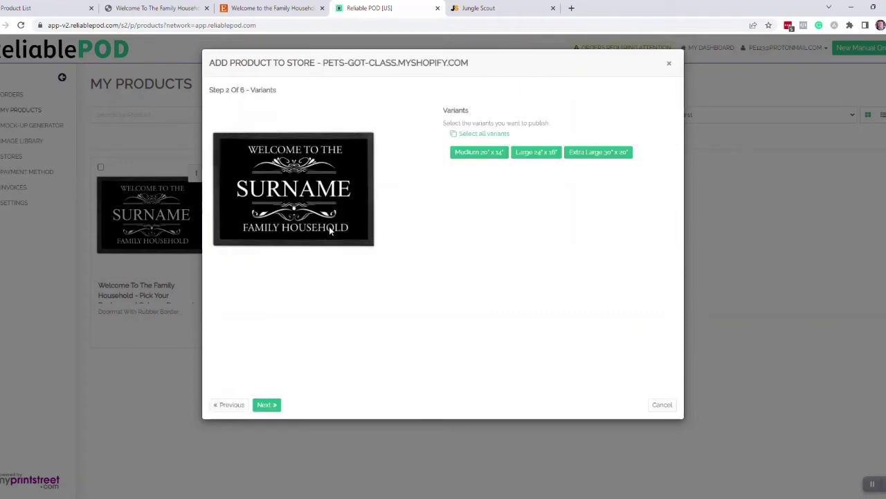
pyautogui.click(269, 405)
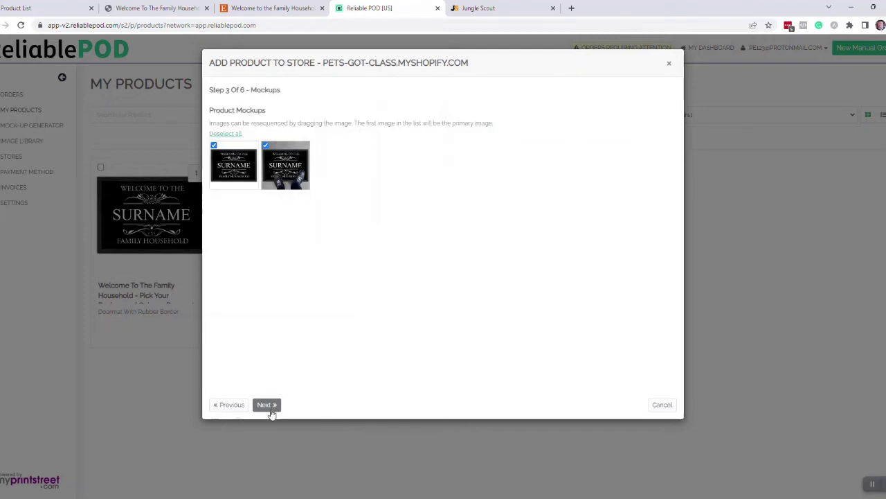
pyautogui.click(270, 410)
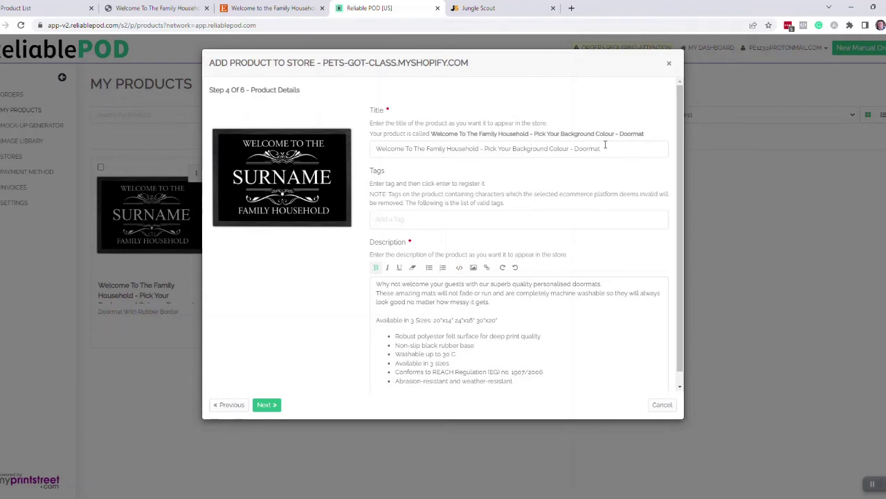
# Accept the default product details and retail prices without choosing a collection, and add the doormat to the Shopify store
pyautogui.click(267, 405)
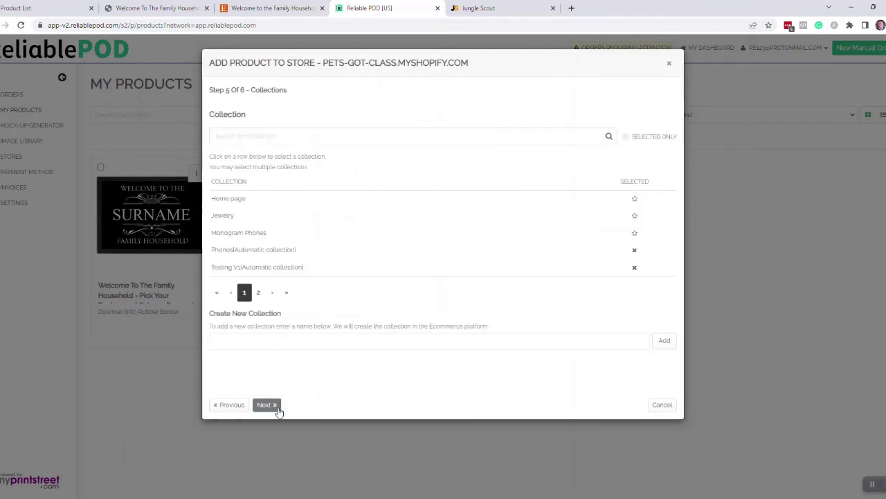
pyautogui.click(266, 405)
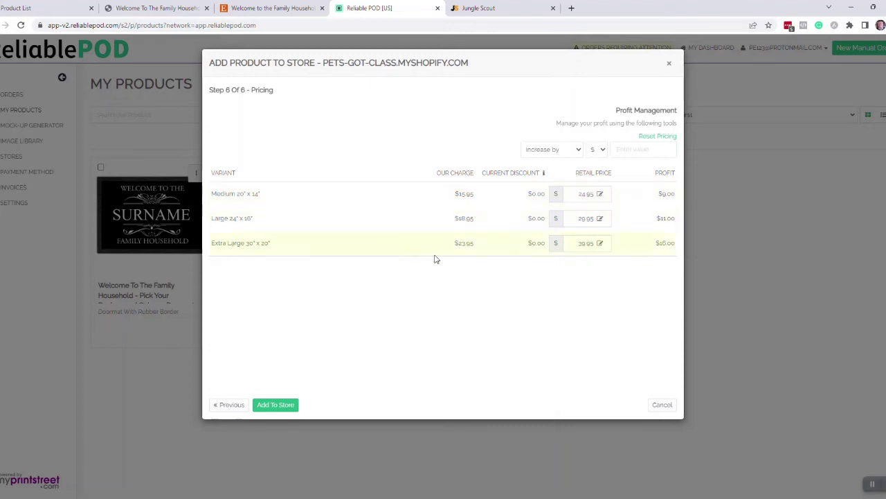
pyautogui.click(290, 407)
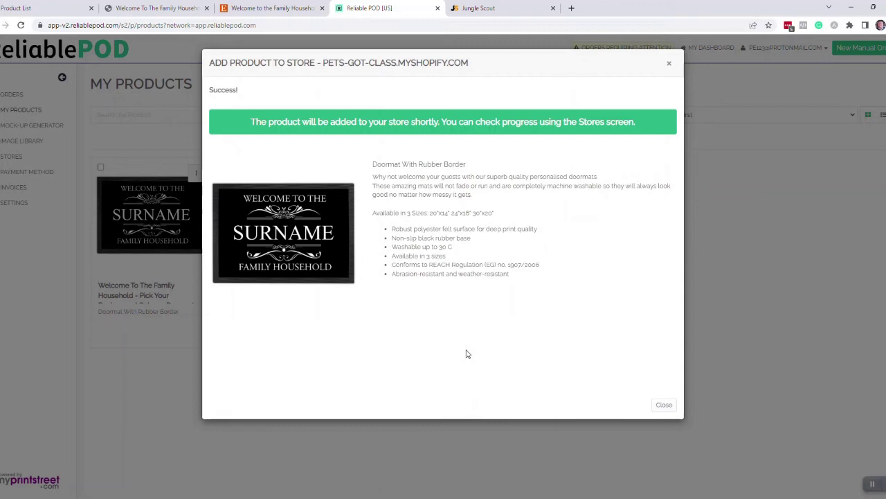
pyautogui.click(665, 404)
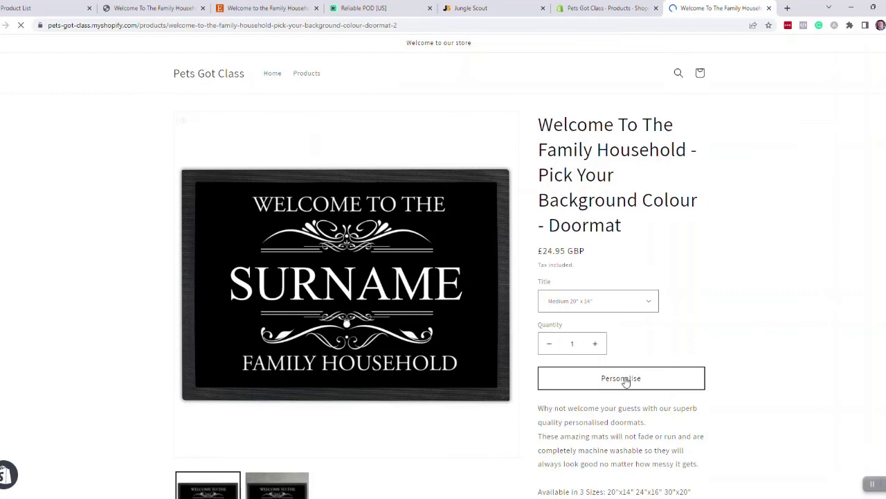
# Check the personalisation editor on the new Shopify doormat listing and close it
pyautogui.click(623, 380)
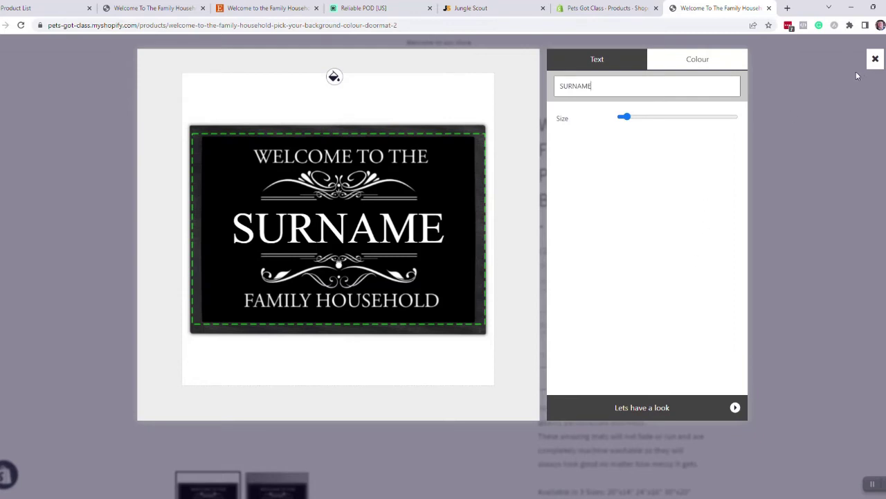
pyautogui.click(875, 60)
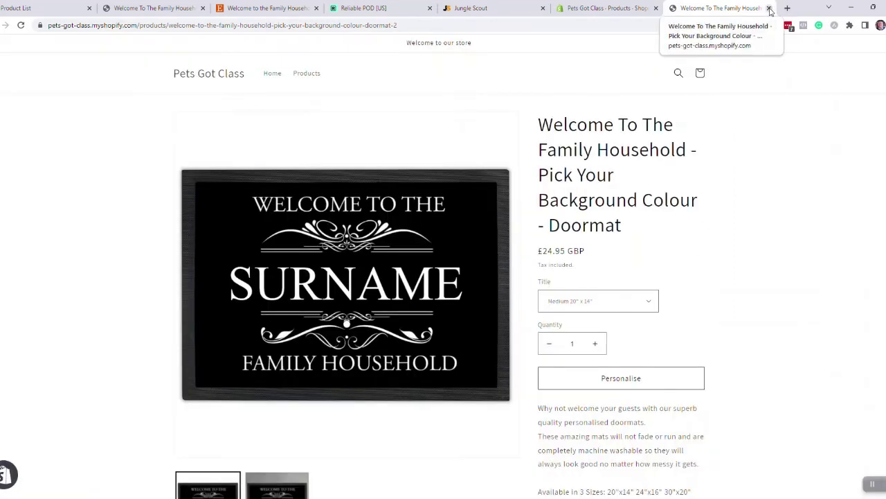
pyautogui.click(871, 488)
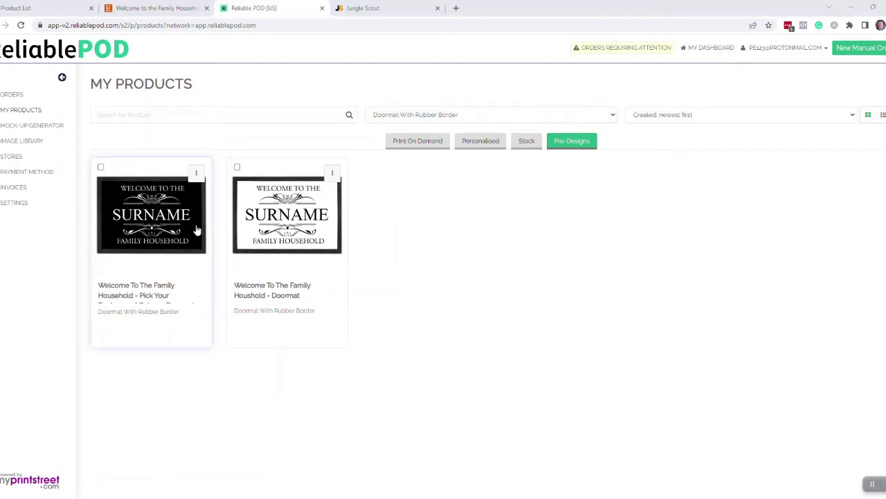
# Start adding the black Surname doormat to the Pets Got Class Etsy store, keeping all variants and both mockups
pyautogui.click(196, 174)
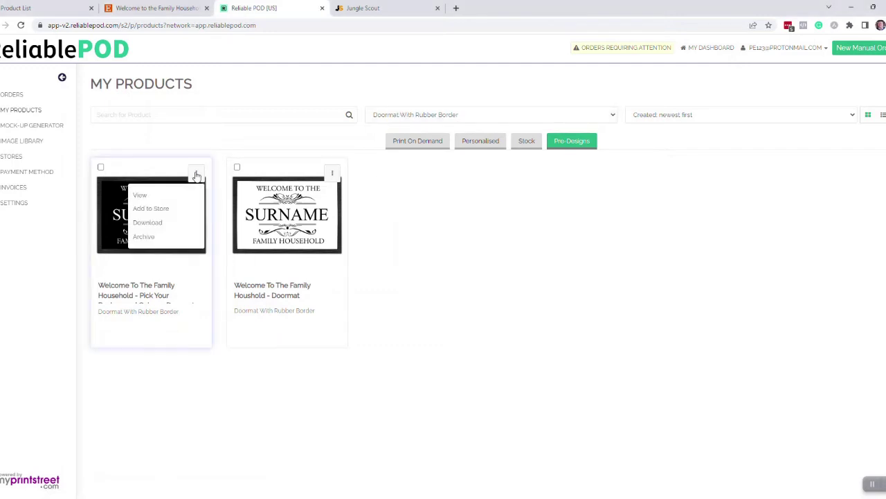
pyautogui.click(179, 208)
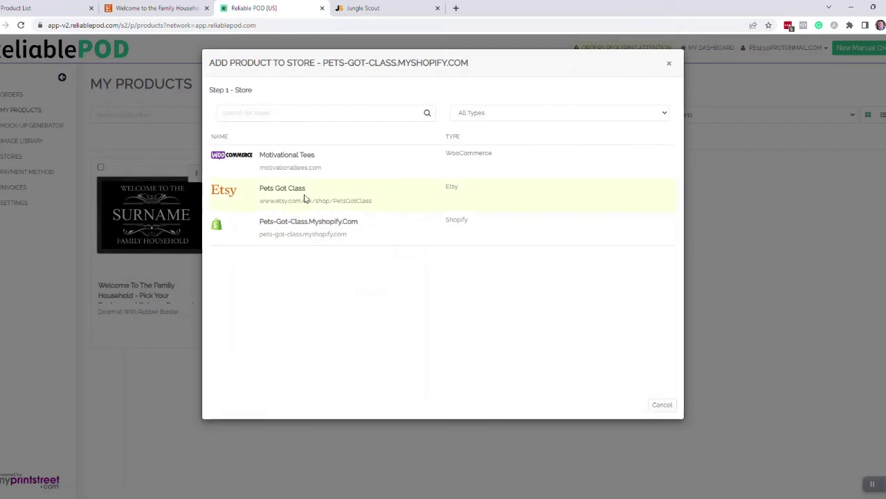
pyautogui.click(305, 199)
pyautogui.click(274, 410)
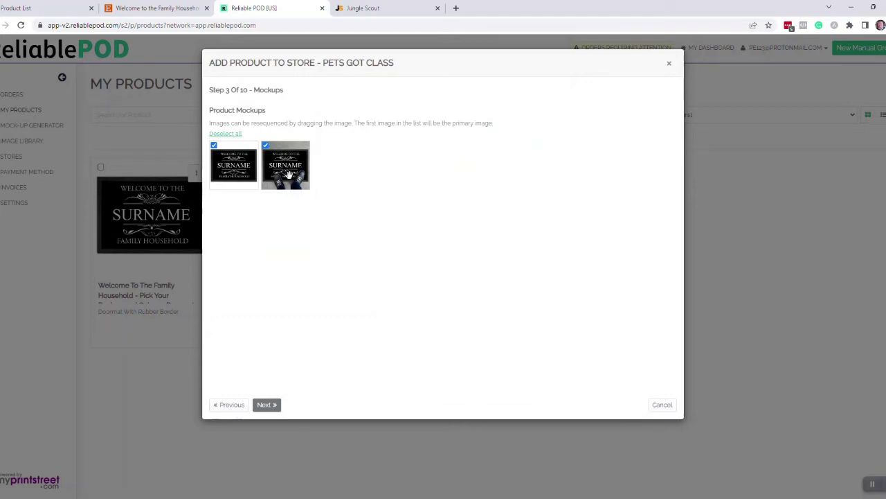
pyautogui.click(267, 407)
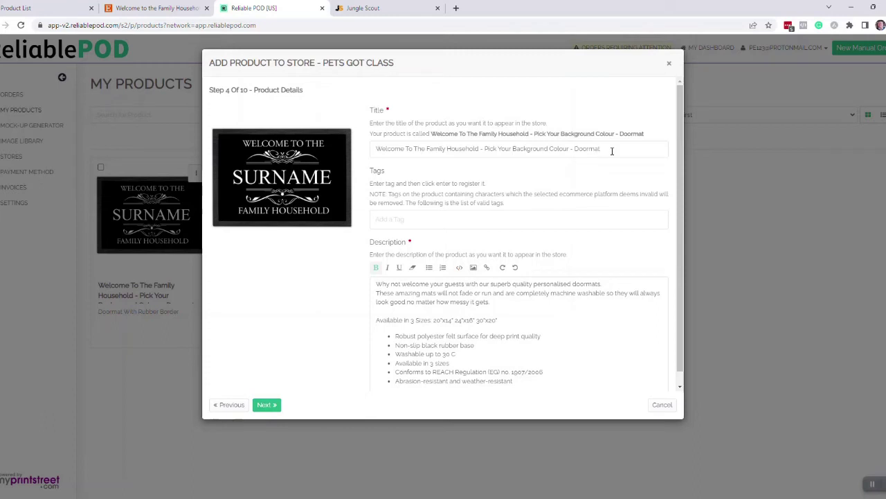
# Switch to Jungle Scout and examine the Keyword Scout results for "personalized door mat" to find title keywords
pyautogui.moveTo(612, 151); pyautogui.dragTo(356, 153)
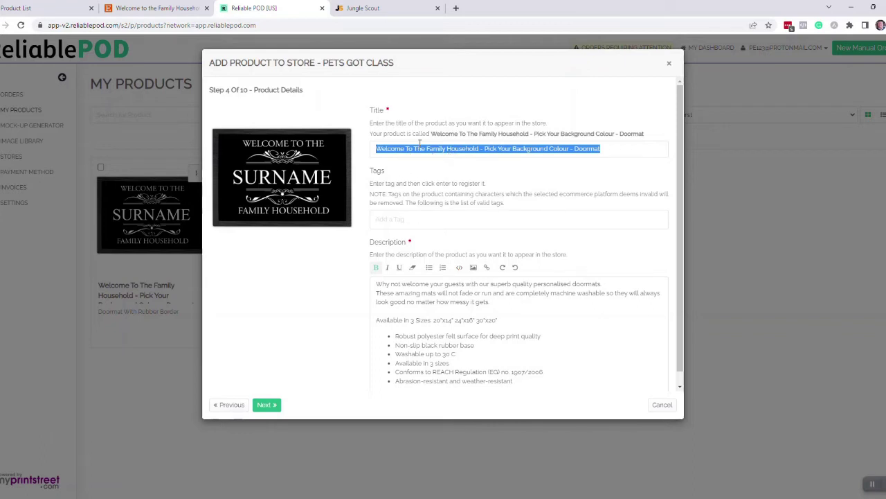
pyautogui.click(392, 9)
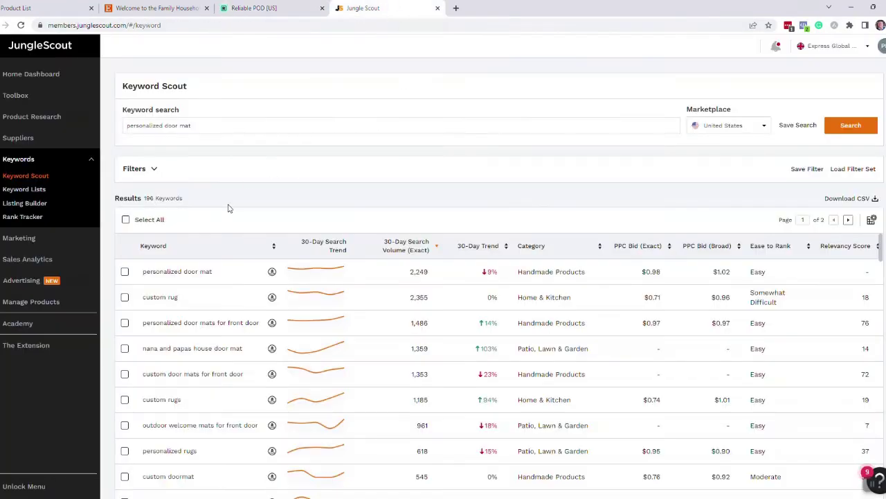
pyautogui.scroll(-1, 498, 277)
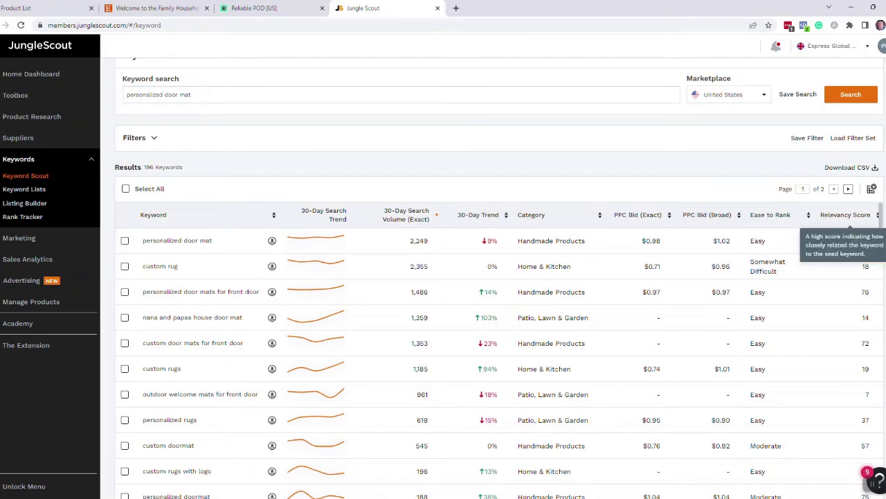
pyautogui.scroll(-1, 866, 207)
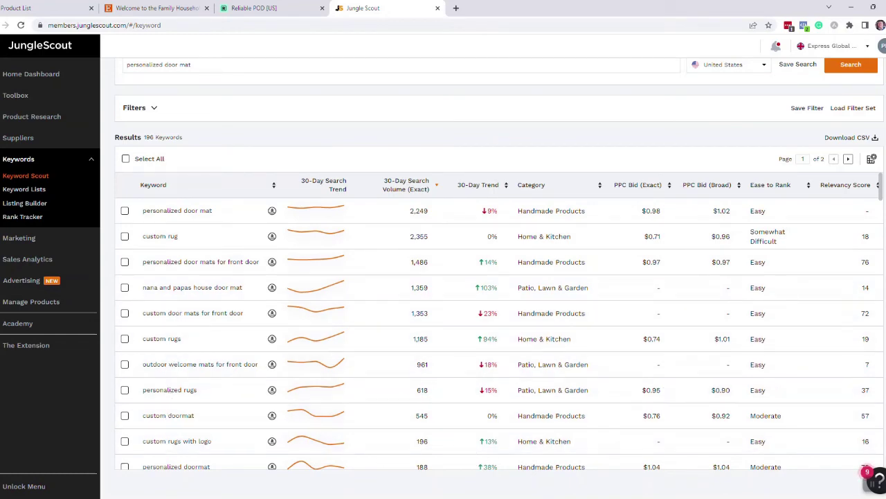
# Copy the prepared keyword title from the Personalized Doormats document in Word
pyautogui.hotkey('alt', 'Tab')
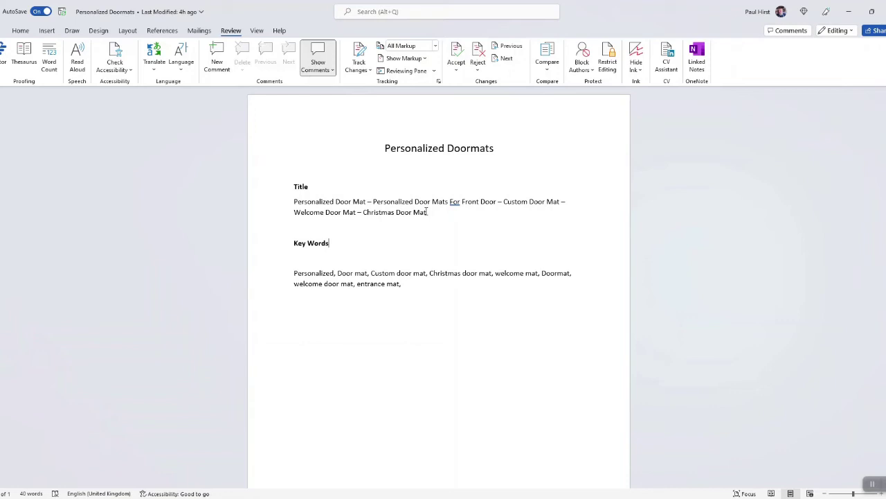
pyautogui.moveTo(428, 212); pyautogui.dragTo(316, 202)
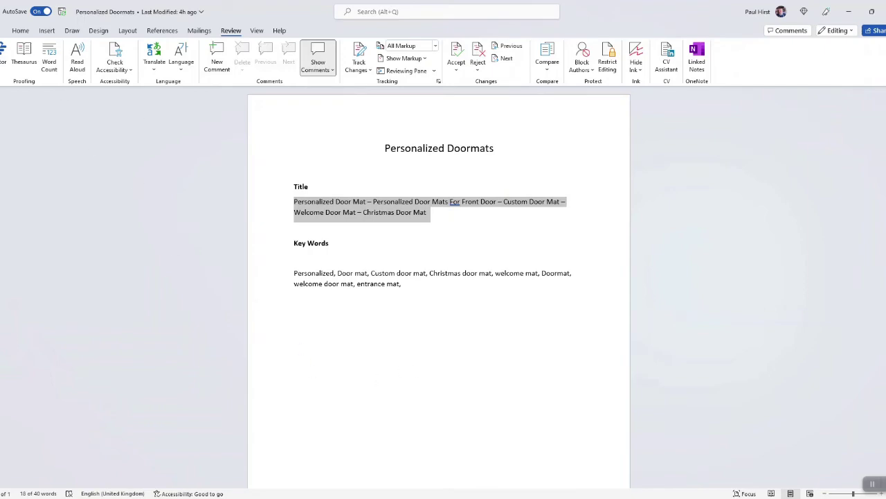
pyautogui.hotkey('alt', 'Tab')
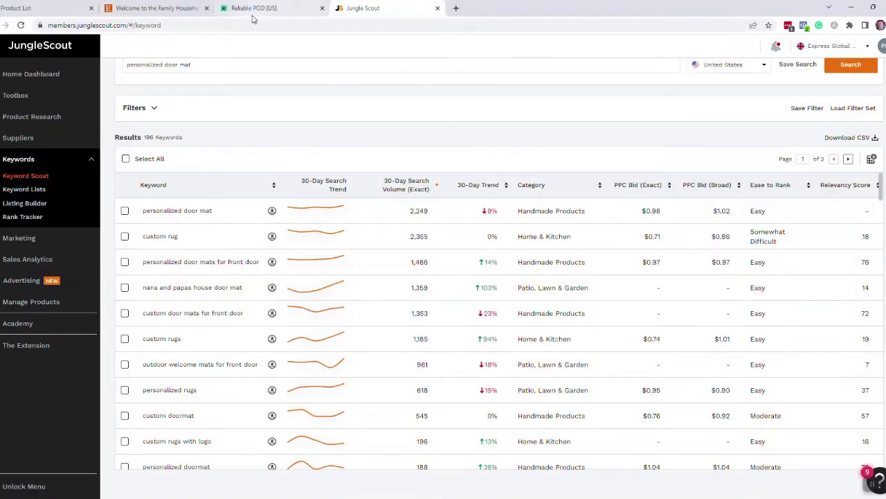
# Return to Reliable POD, replace the Etsy product title with the copied keyword title, and try to continue
pyautogui.click(255, 10)
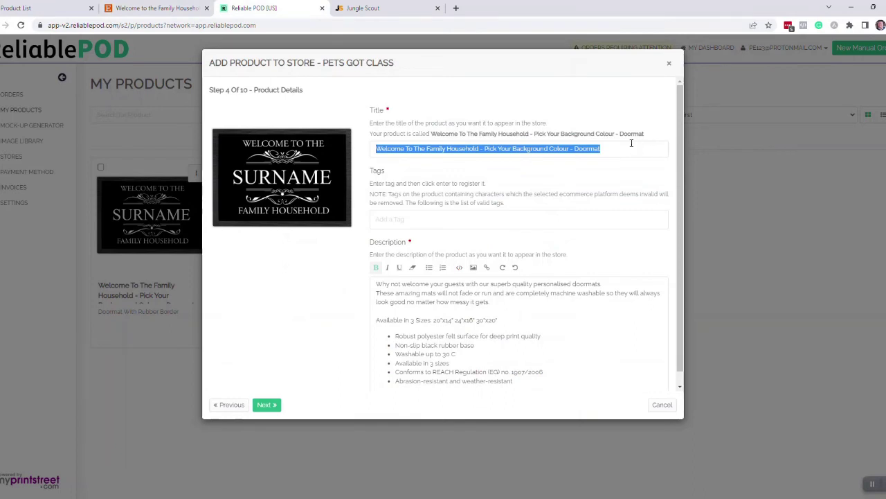
pyautogui.moveTo(631, 142); pyautogui.dragTo(299, 136)
pyautogui.press('BackSpace')
pyautogui.hotkey('ctrl', 'v')
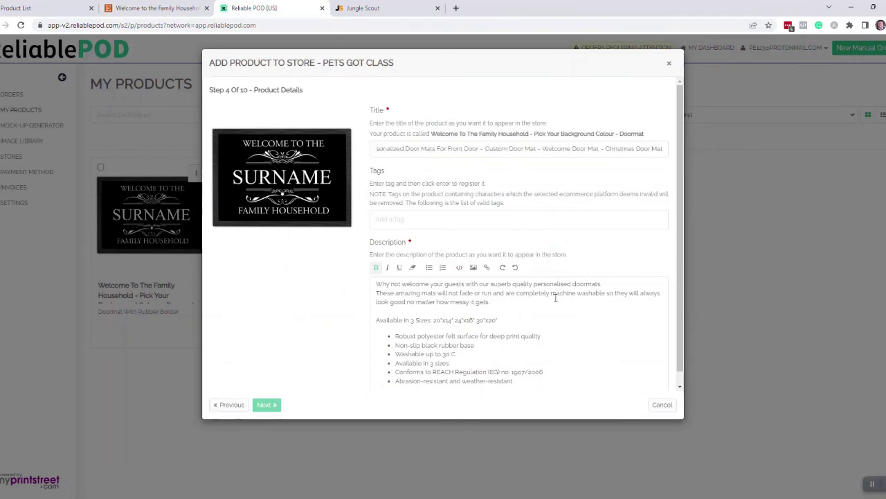
pyautogui.click(281, 408)
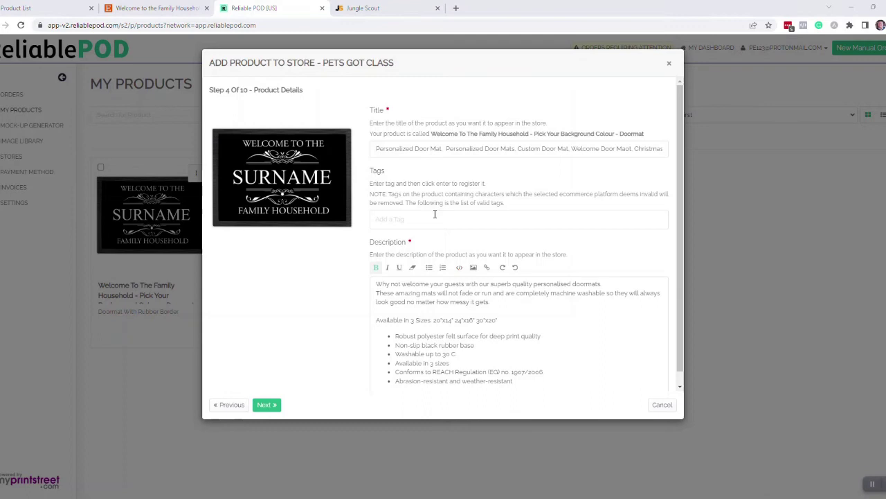
# Leave the tags empty and set the personalisation instructions to "Enter Your Name Here"
pyautogui.click(435, 214)
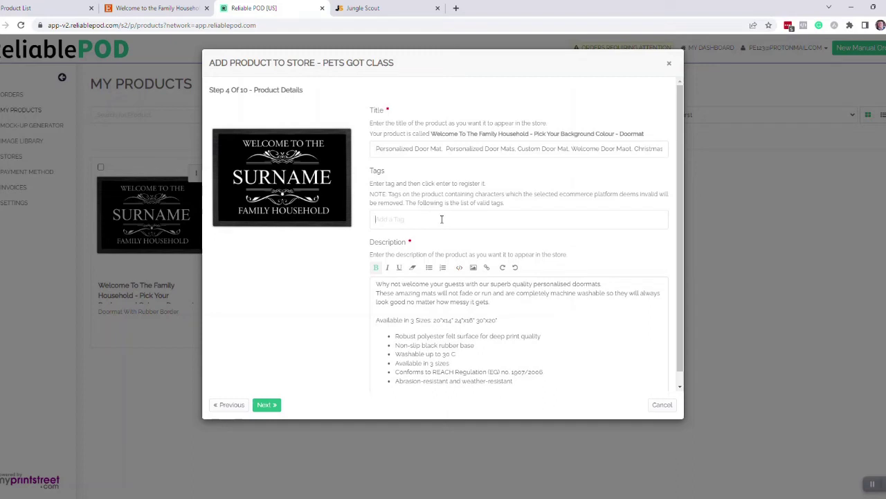
pyautogui.click(268, 404)
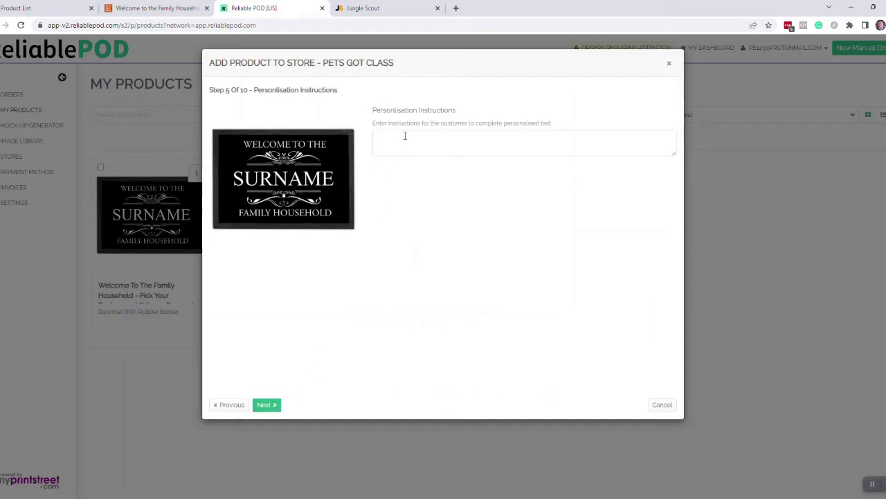
pyautogui.click(405, 136)
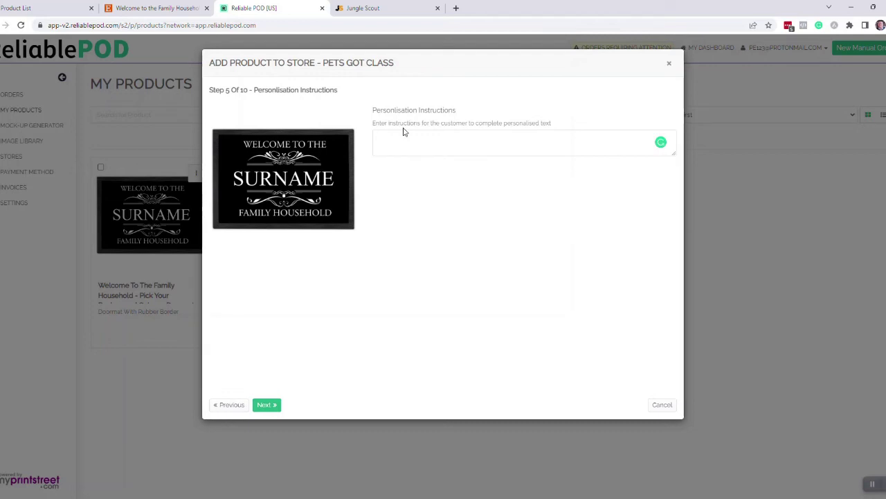
pyautogui.write('Enter Your Name Here')
pyautogui.click(272, 405)
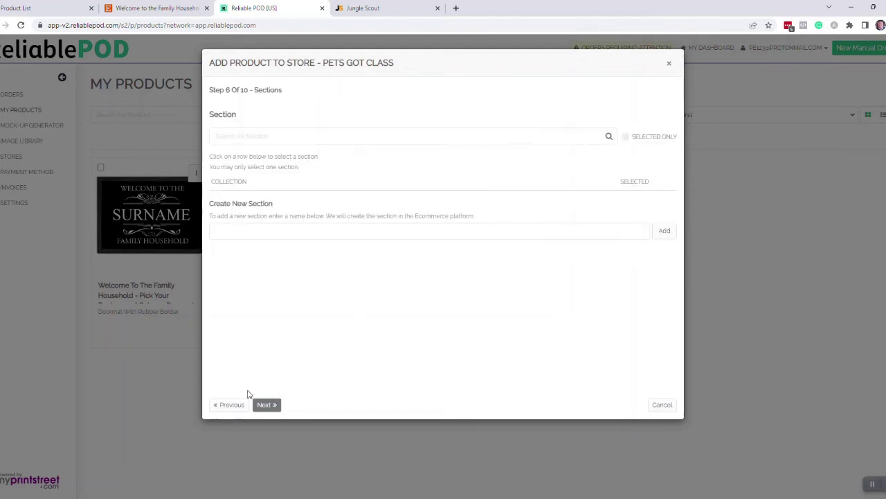
# Skip the store section, search the categories for "rug", and select Home & Living, Floor & Rugs, Rugs as the product category
pyautogui.click(270, 408)
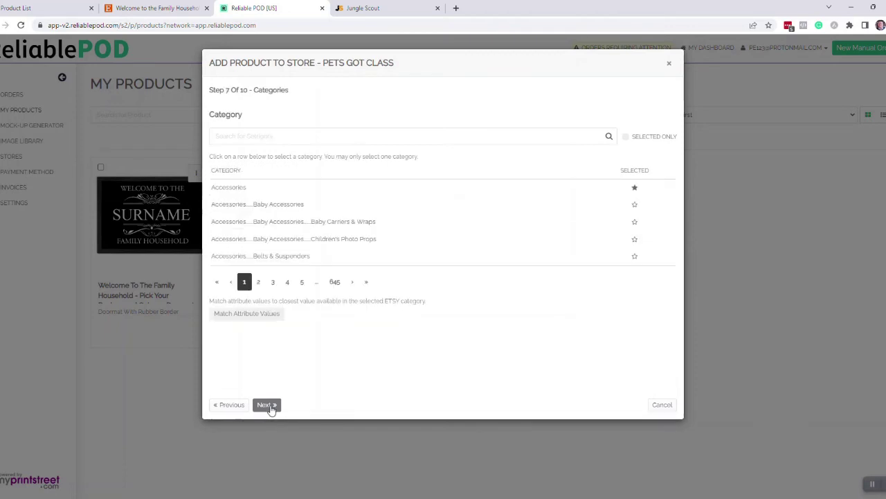
pyautogui.click(314, 142)
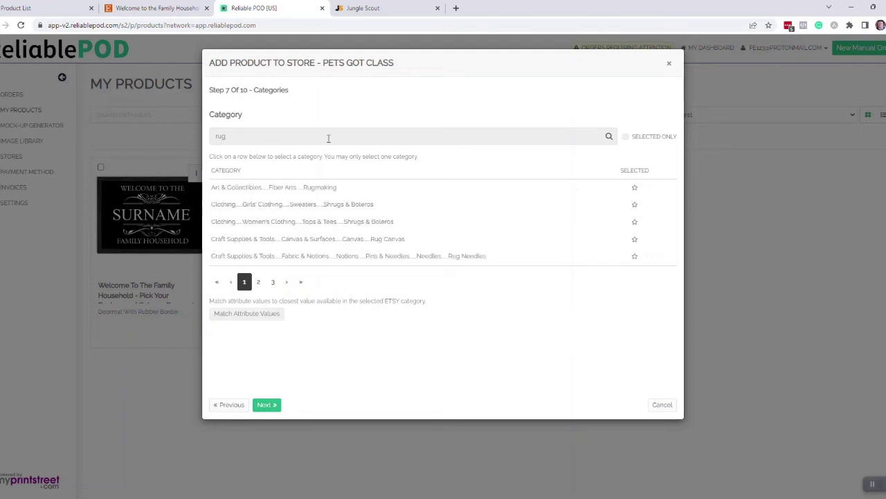
pyautogui.click(273, 282)
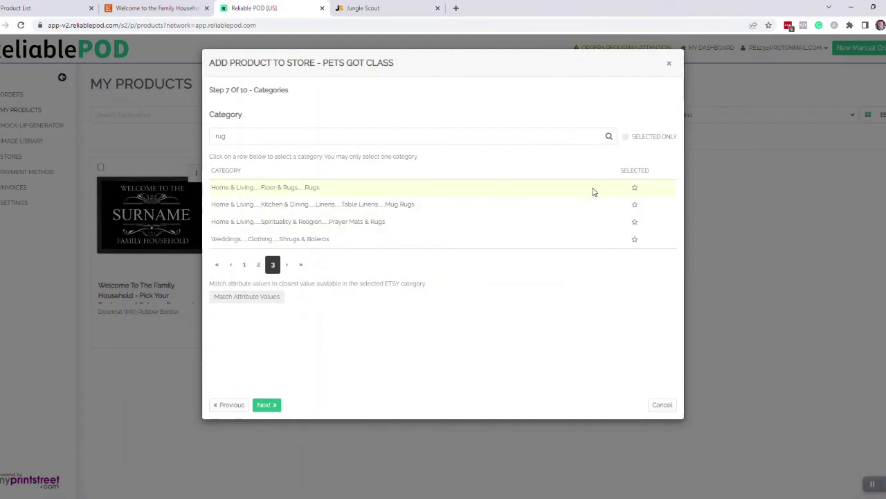
pyautogui.click(633, 189)
pyautogui.click(263, 404)
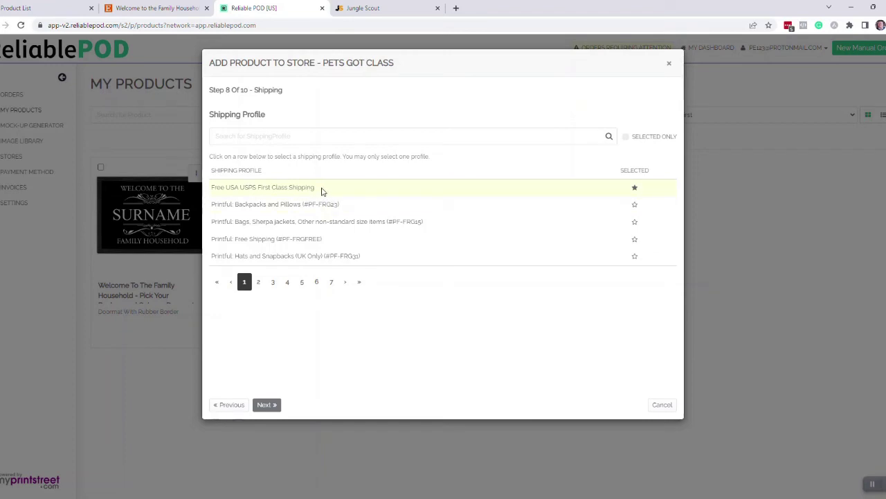
# Keep the Free USA USPS First Class Shipping profile and select Reliable POD as the production partner
pyautogui.click(266, 405)
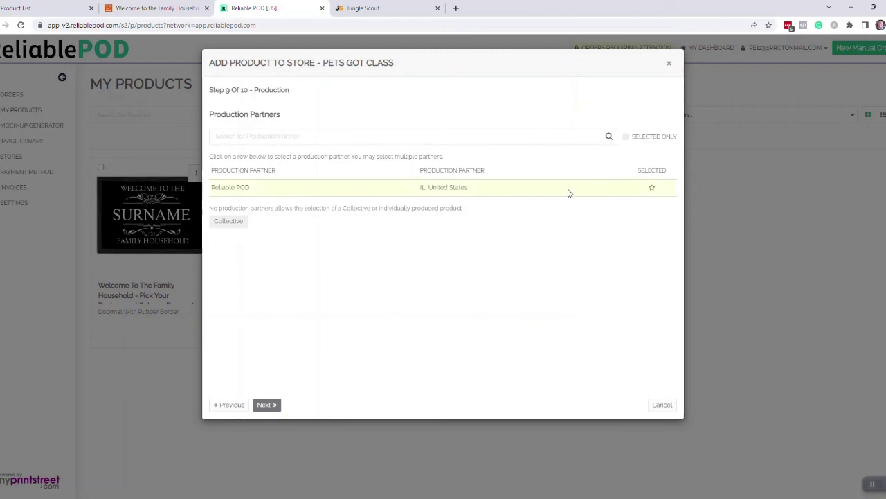
pyautogui.click(650, 187)
pyautogui.click(267, 405)
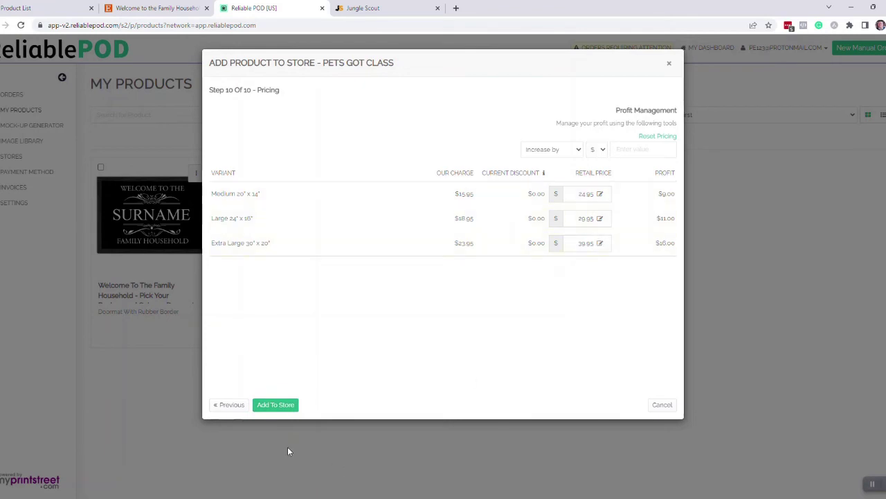
# Add the doormat to the Pets Got Class store with the preset retail prices and close the wizard
pyautogui.click(284, 407)
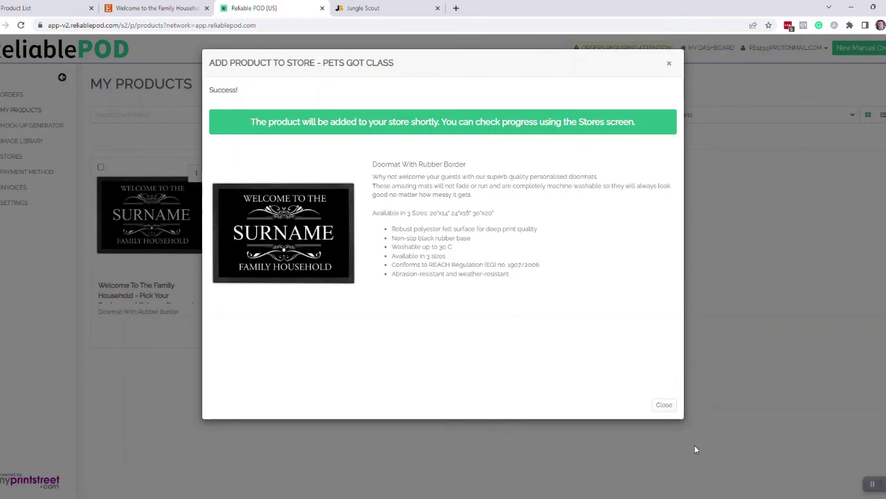
pyautogui.click(664, 406)
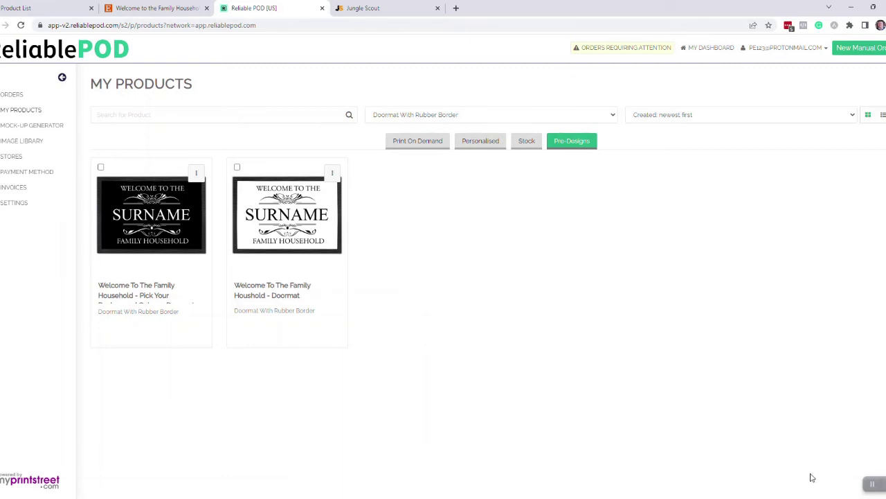
# Switch to Etsy Shop Manager, open the draft doormat listing, review its details, and dismiss the suggestion to add dimension attributes
pyautogui.hotkey('ctrl', 'shift', 'Tab')
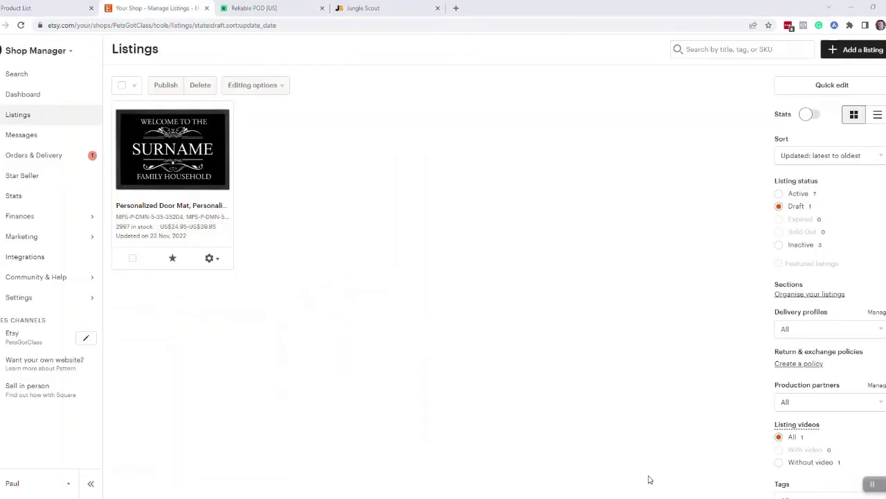
pyautogui.click(175, 205)
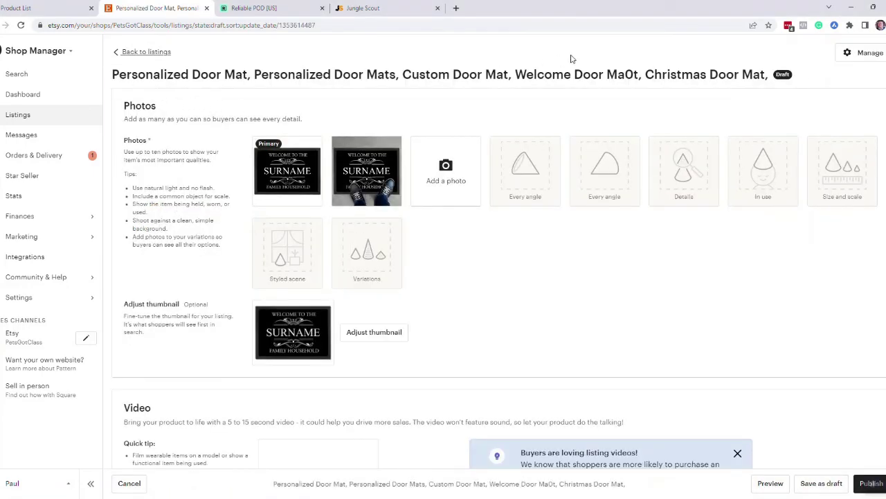
pyautogui.scroll(-3, 400, 184)
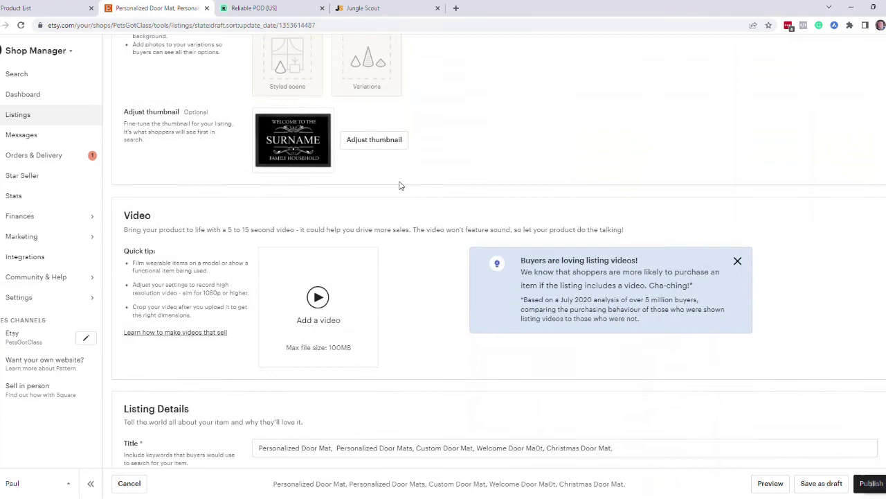
pyautogui.scroll(-2, 490, 289)
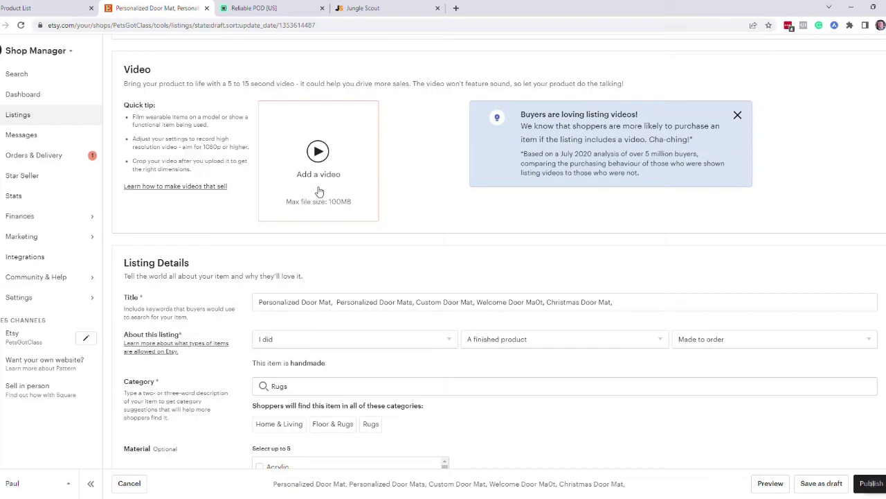
pyautogui.scroll(-1, 363, 227)
pyautogui.scroll(-3, 363, 227)
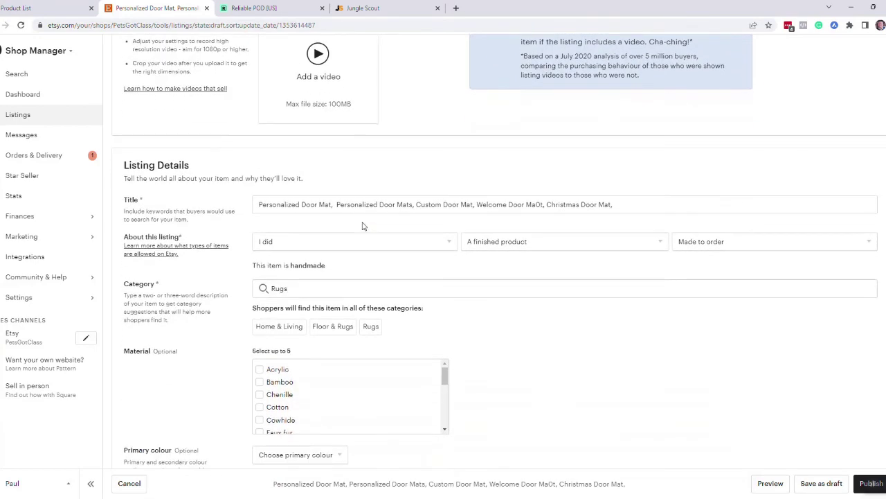
pyautogui.scroll(-4, 364, 227)
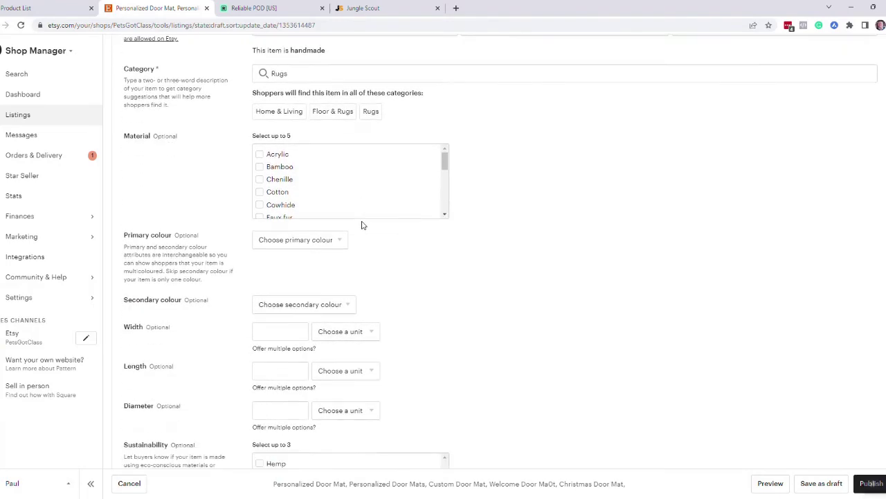
pyautogui.scroll(-7, 362, 225)
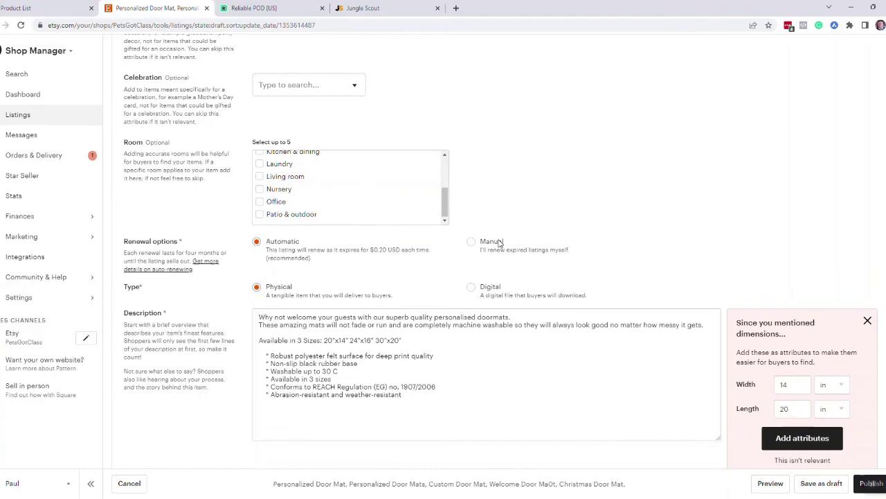
pyautogui.scroll(-2, 554, 246)
pyautogui.click(868, 224)
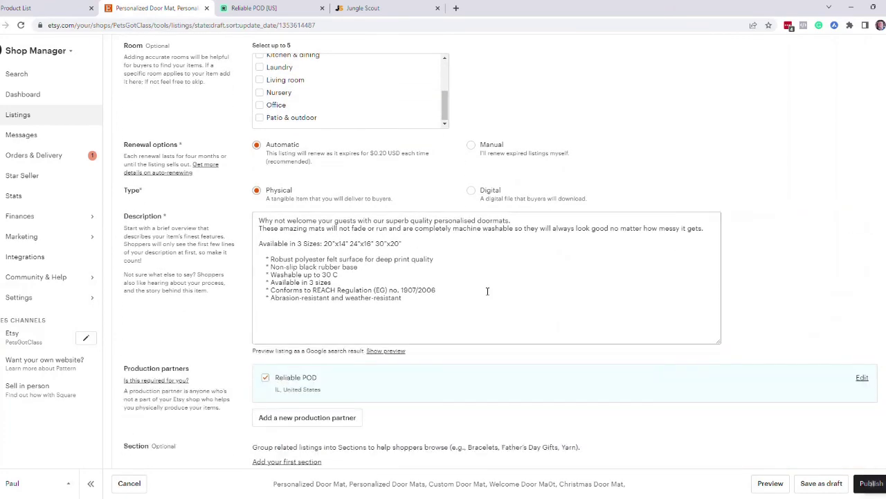
# Copy the key words from the Personalized Doormats document in Word and add them as tags to the Etsy listing
pyautogui.scroll(-3, 447, 258)
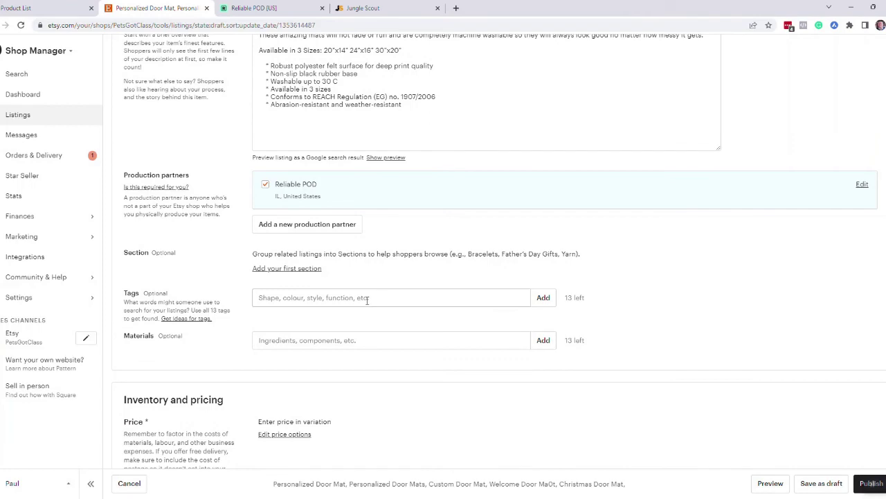
pyautogui.click(367, 299)
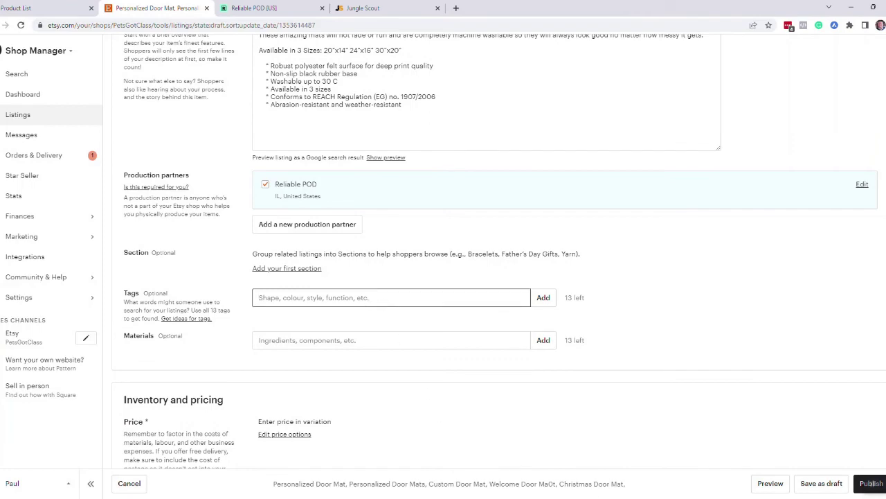
pyautogui.hotkey('alt', 'Tab')
pyautogui.click(457, 286)
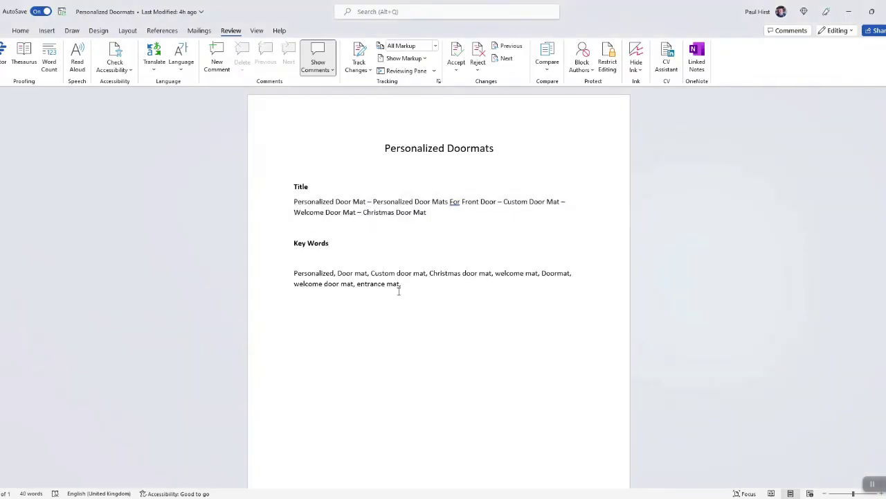
pyautogui.moveTo(401, 284); pyautogui.dragTo(298, 274)
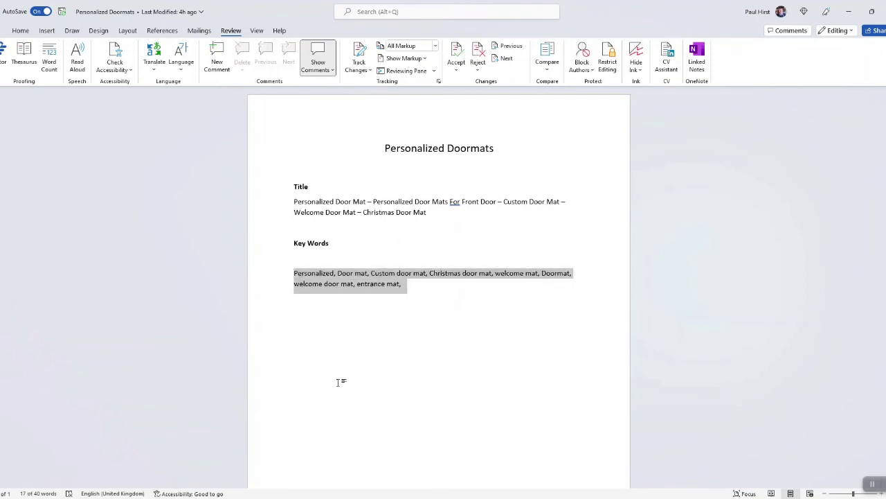
pyautogui.hotkey('alt', 'Tab')
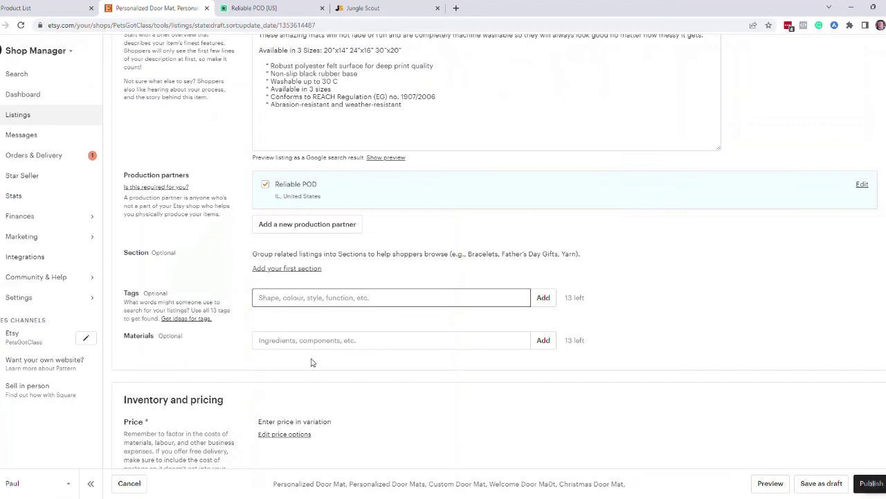
pyautogui.hotkey('ctrl', 'v')
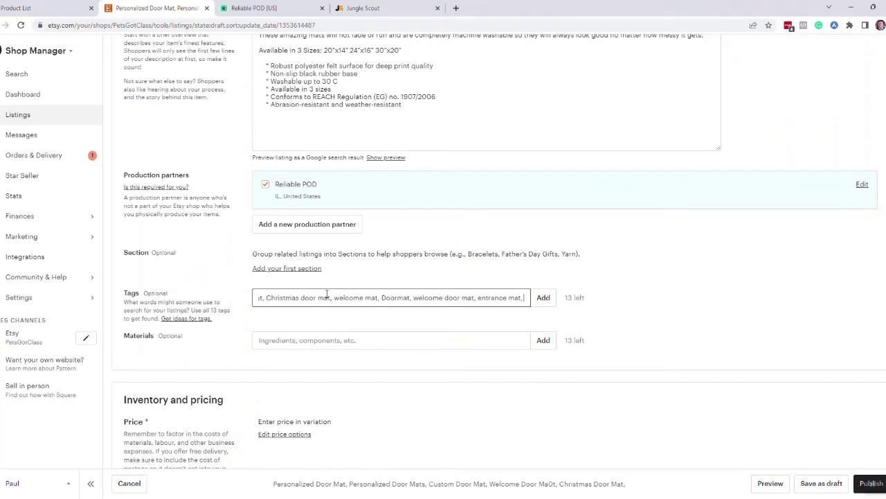
pyautogui.press('Return')
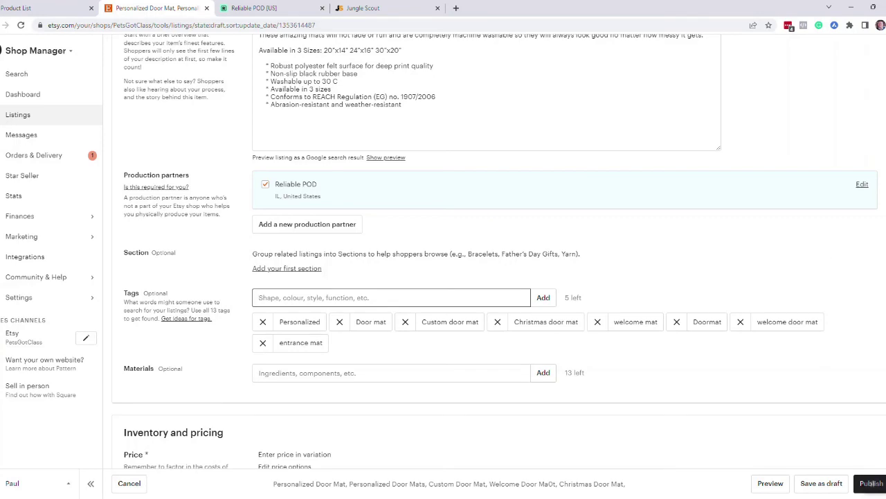
# Review the listing's variations, personalisation and delivery options, keeping Free USA USPS First Class Shipping, and publish the listing
pyautogui.scroll(-7, 499, 264)
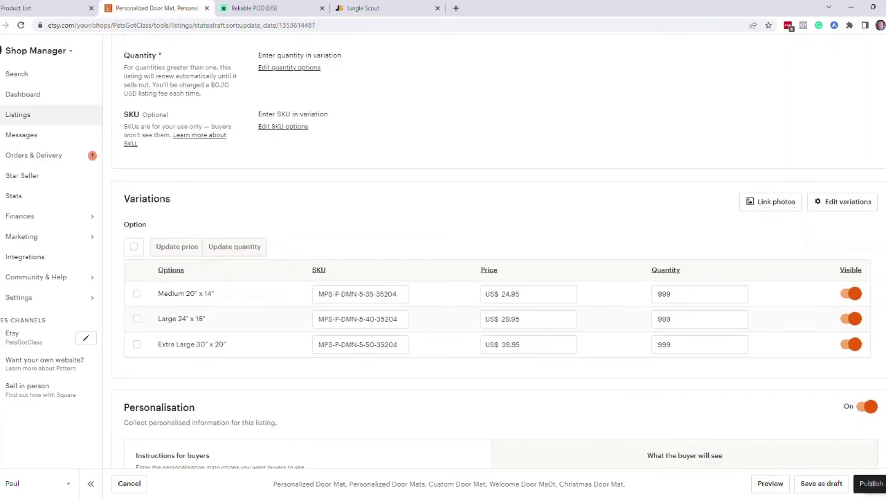
pyautogui.scroll(-2, 782, 284)
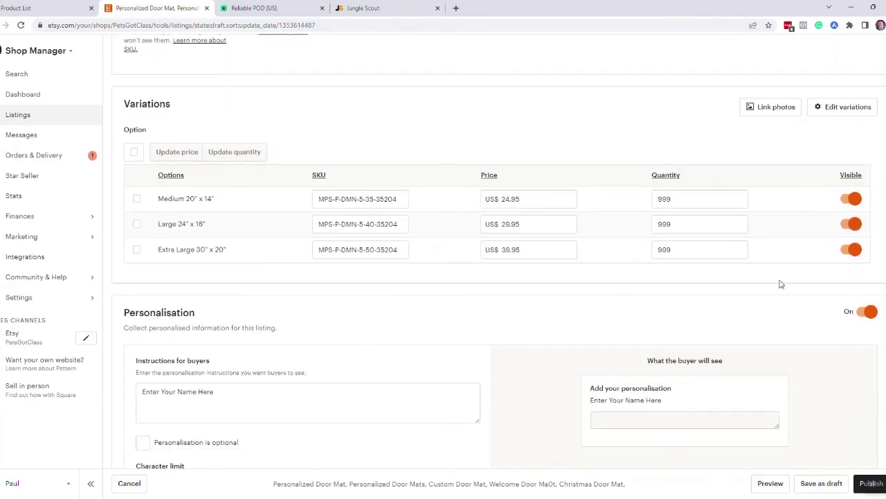
pyautogui.scroll(-3, 223, 176)
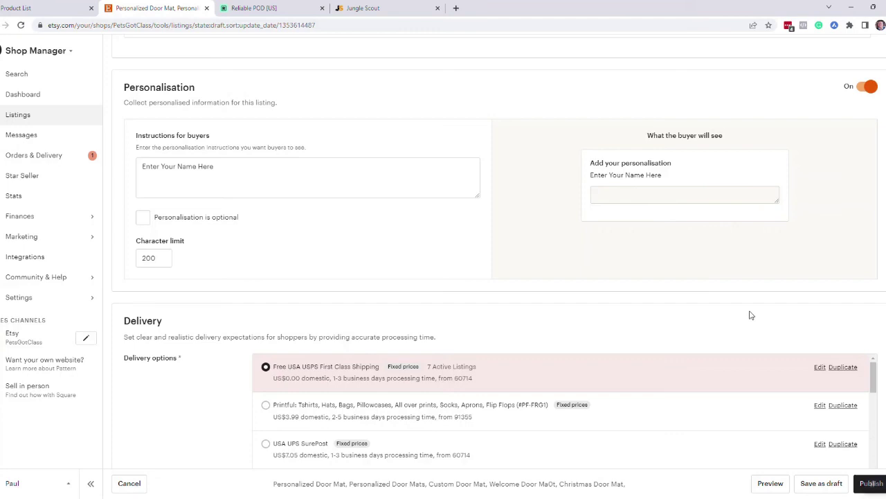
pyautogui.scroll(-1, 650, 316)
pyautogui.scroll(-1, 419, 337)
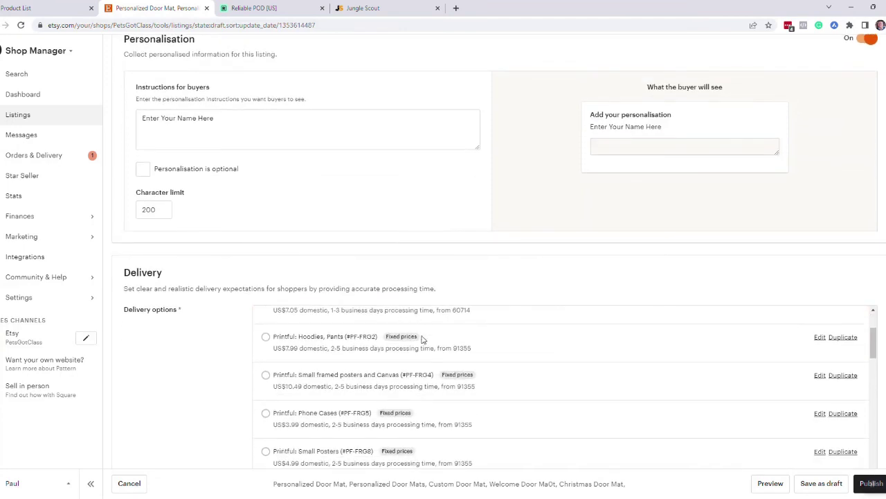
pyautogui.scroll(1, 411, 380)
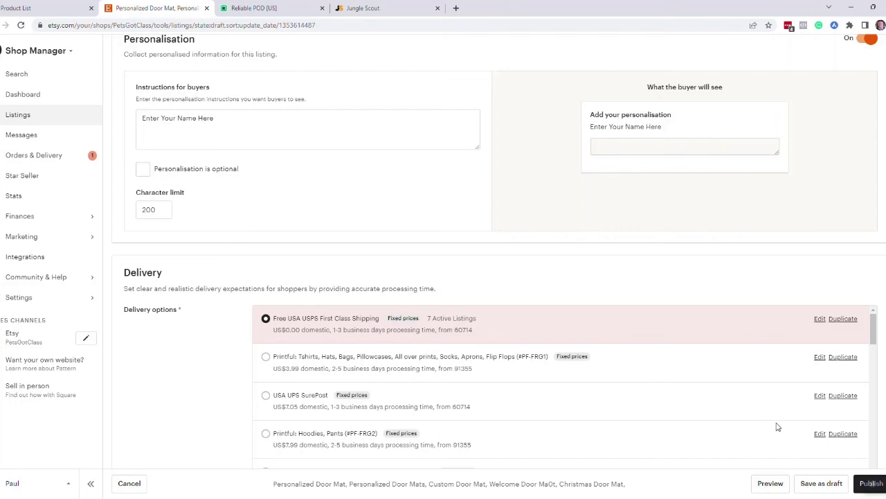
pyautogui.click(871, 484)
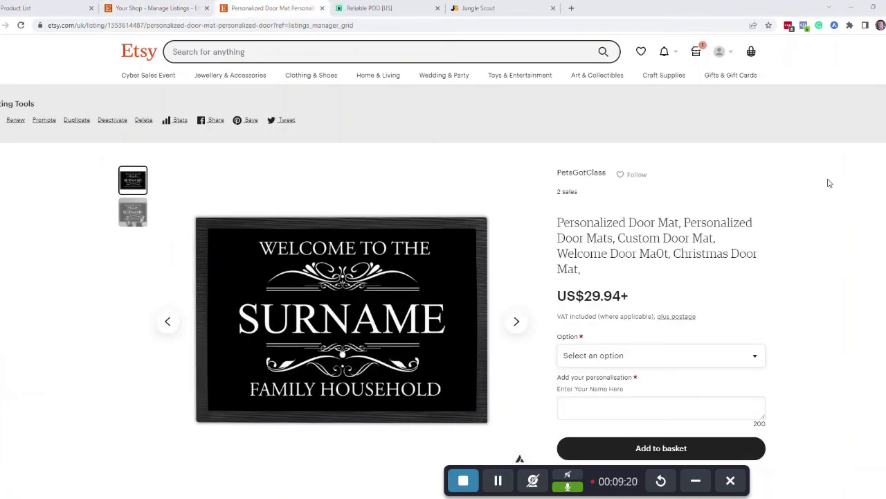
# On the live listing page, choose the Extra Large 30" x 20" option and enter a sample surname as the personalisation
pyautogui.scroll(-2, 830, 183)
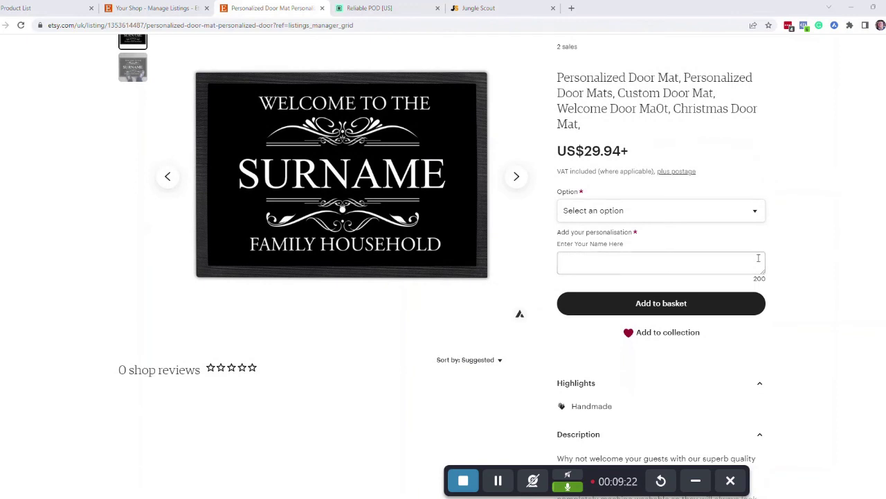
pyautogui.click(746, 216)
pyautogui.click(720, 257)
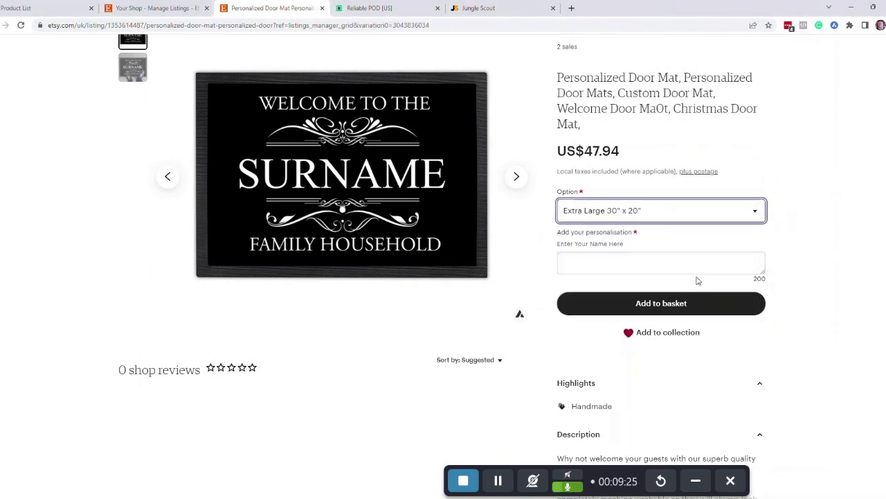
pyautogui.click(686, 272)
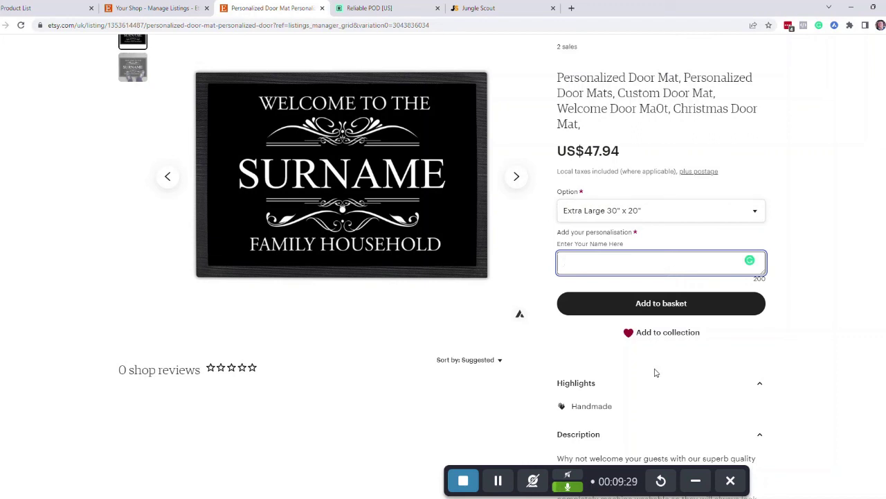
pyautogui.write('Jones')
# Expand the item description and examine the full product details and the delivery and return policies on the live listing
pyautogui.scroll(-1, 802, 339)
pyautogui.scroll(-3, 801, 339)
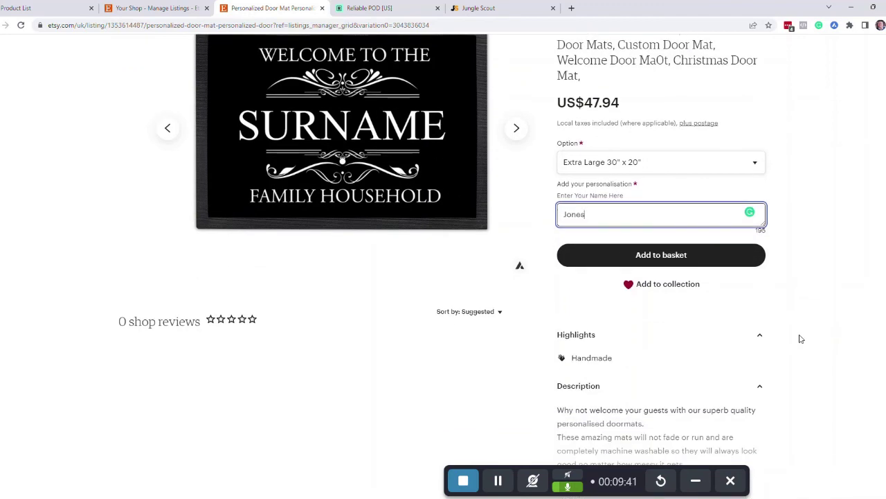
pyautogui.scroll(-1, 795, 336)
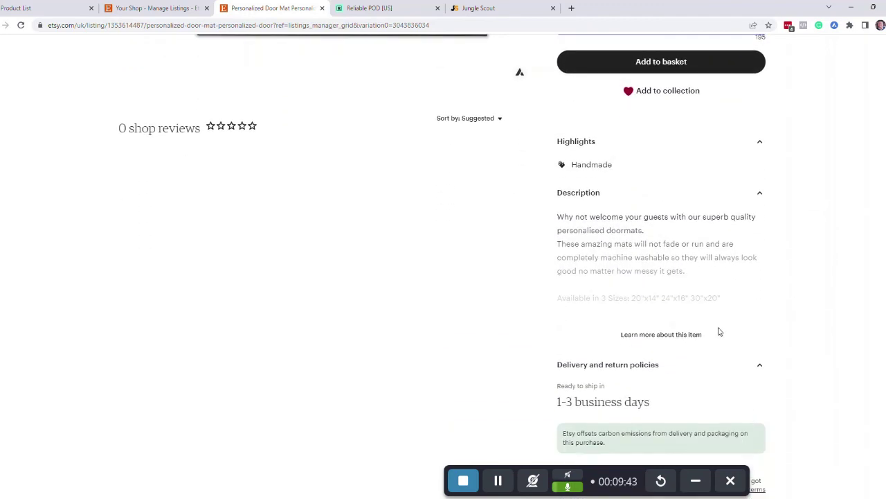
pyautogui.click(671, 341)
pyautogui.scroll(-2, 780, 342)
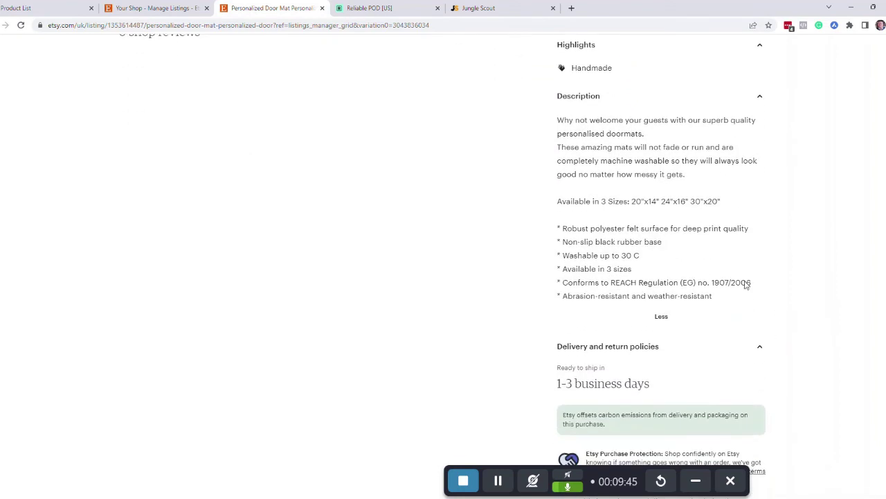
pyautogui.scroll(-3, 653, 295)
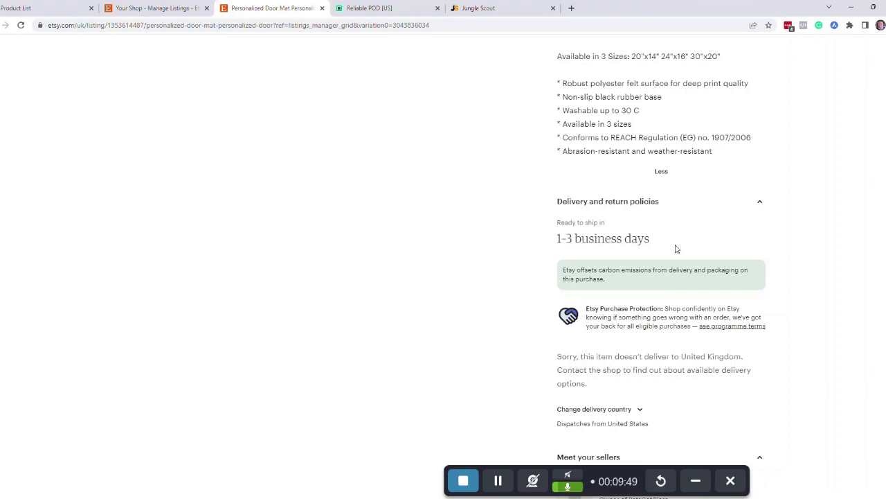
pyautogui.scroll(2, 852, 291)
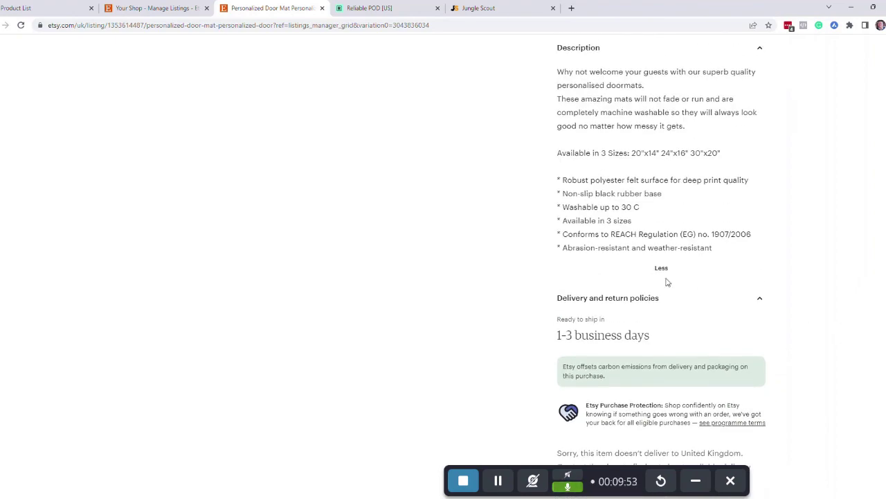
pyautogui.scroll(10, 448, 298)
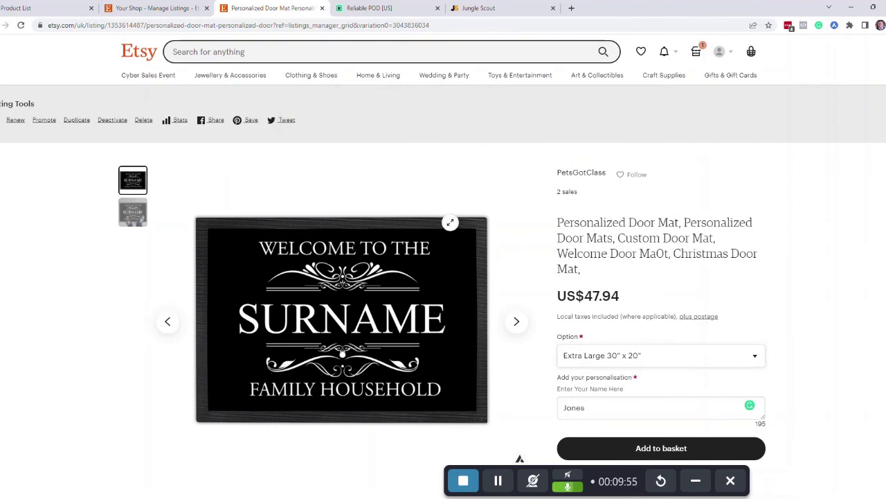